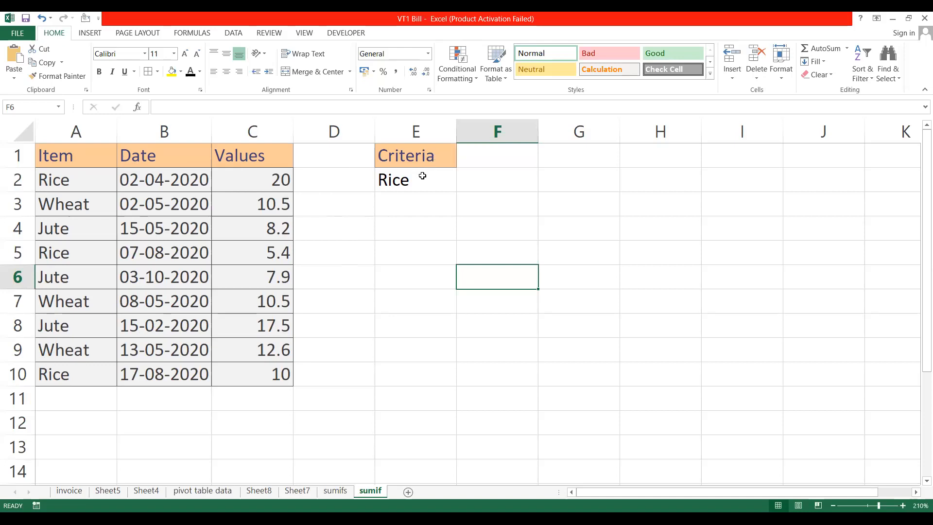
left_click(408, 182)
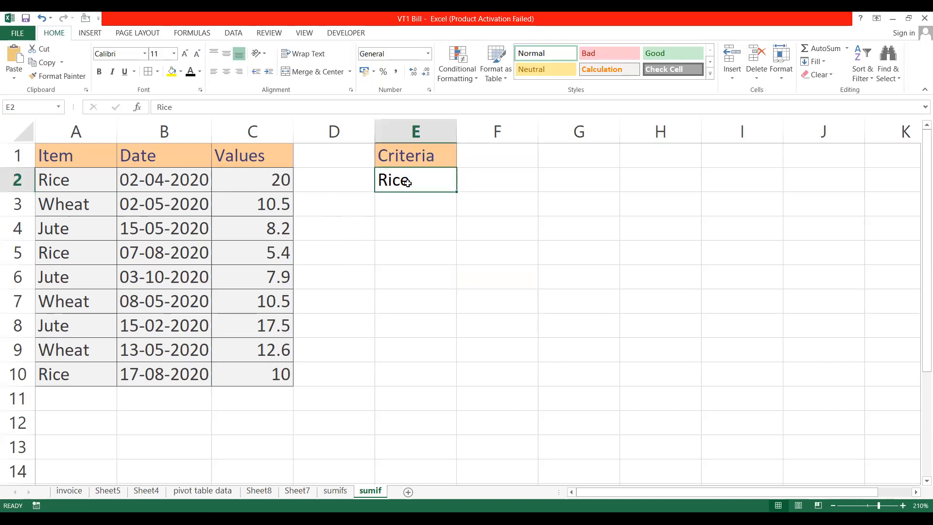
left_click(414, 268)
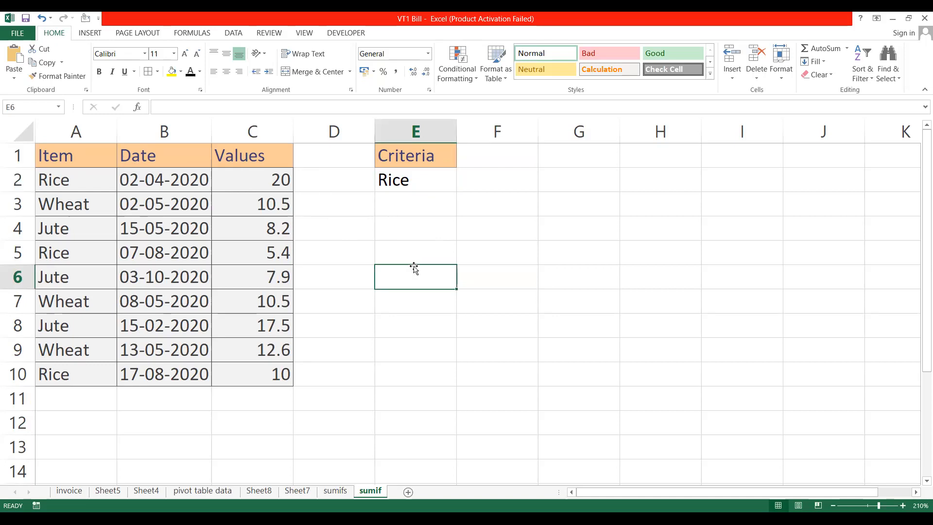
left_click(263, 399)
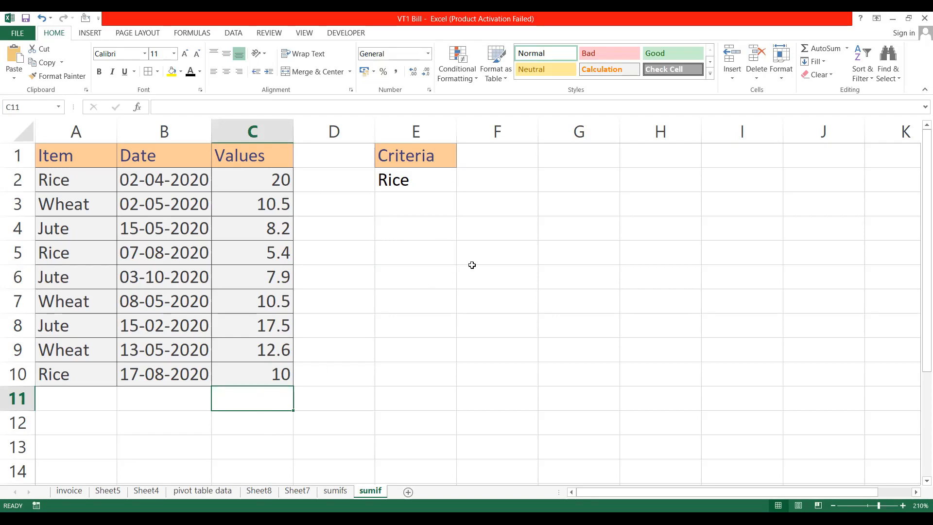
Enter the label TOTAL in cell B11, below the Date column
left_click(166, 402)
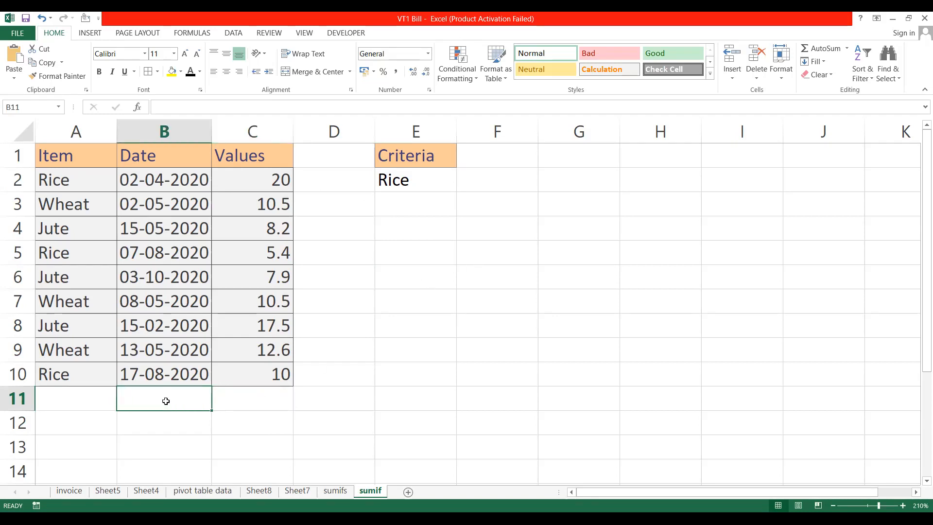
type("TOTAL")
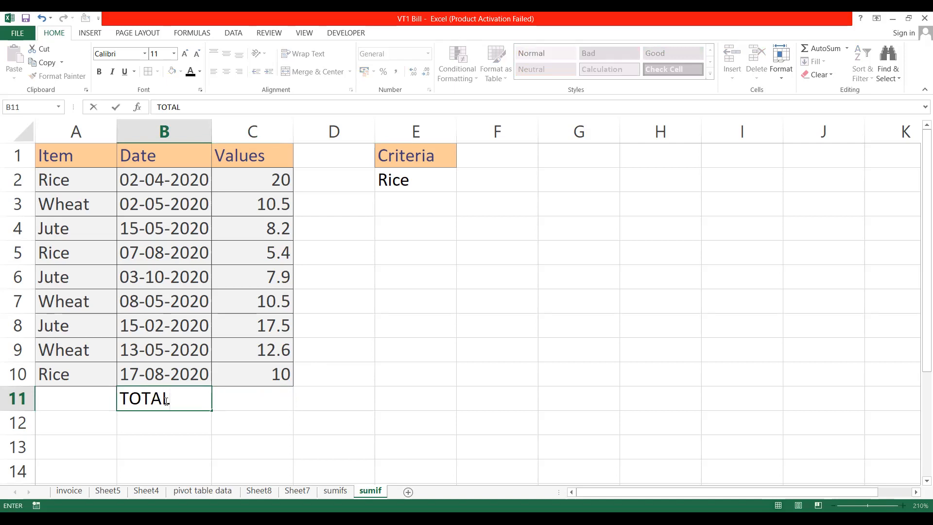
key("Tab")
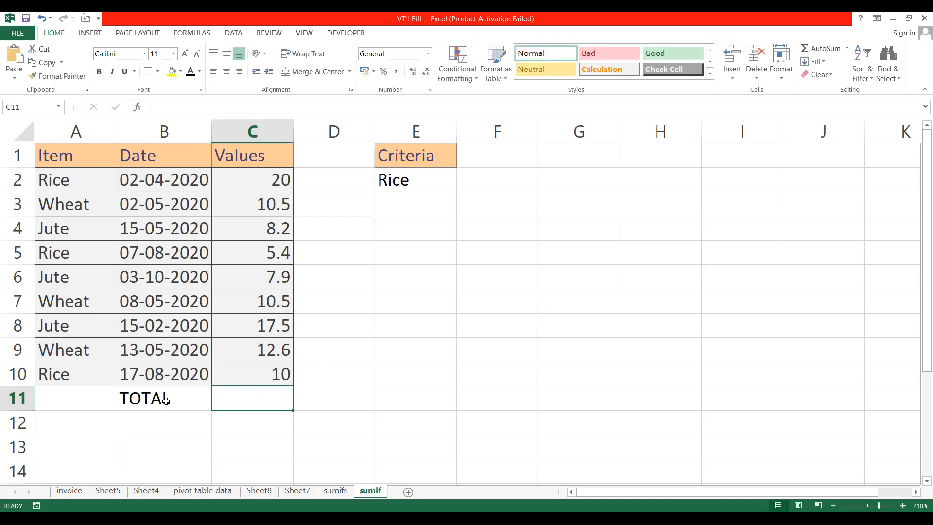
Total the Values column in cell C11 with =SUM(C2:C10) and check the entered formula
type("=")
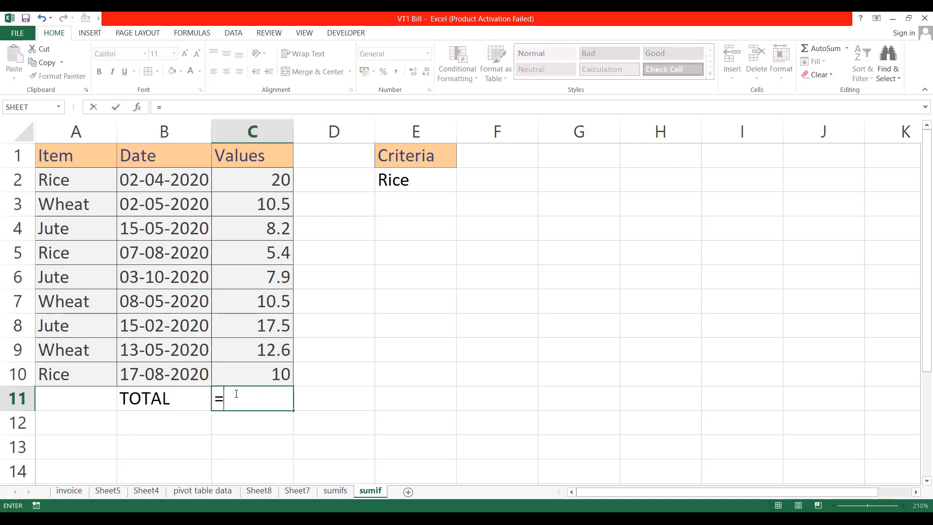
type("SUM")
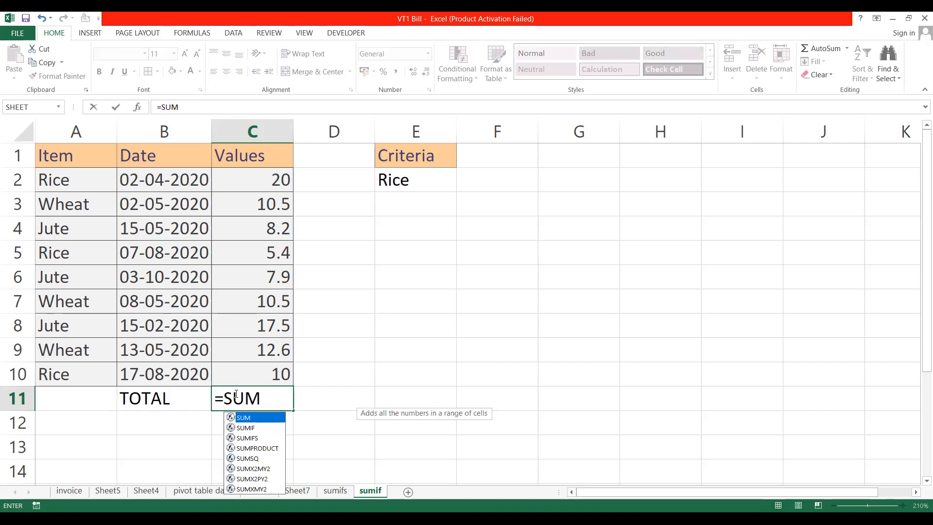
type("(")
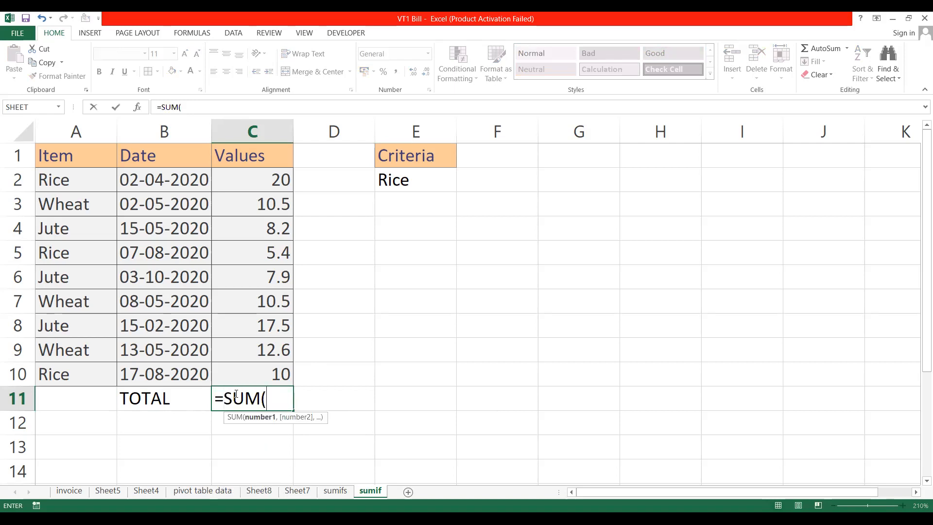
key("BackSpace")
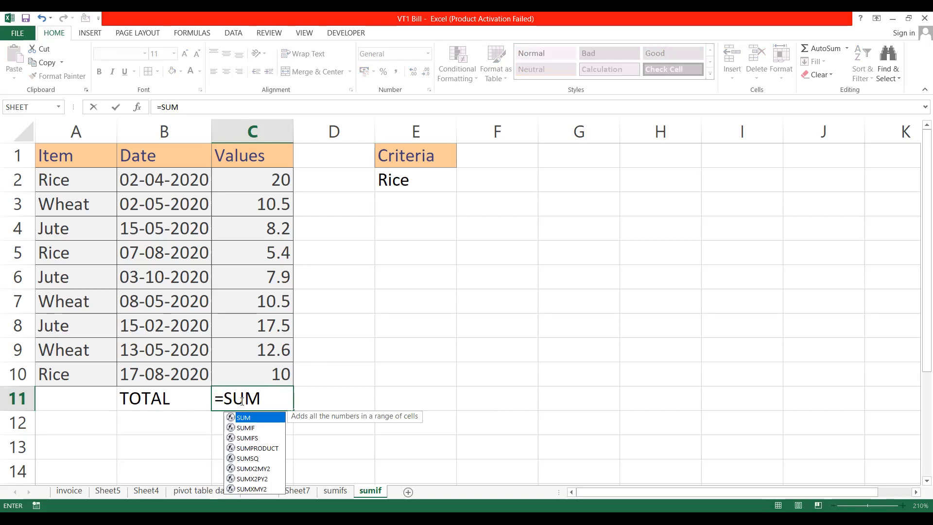
type("(")
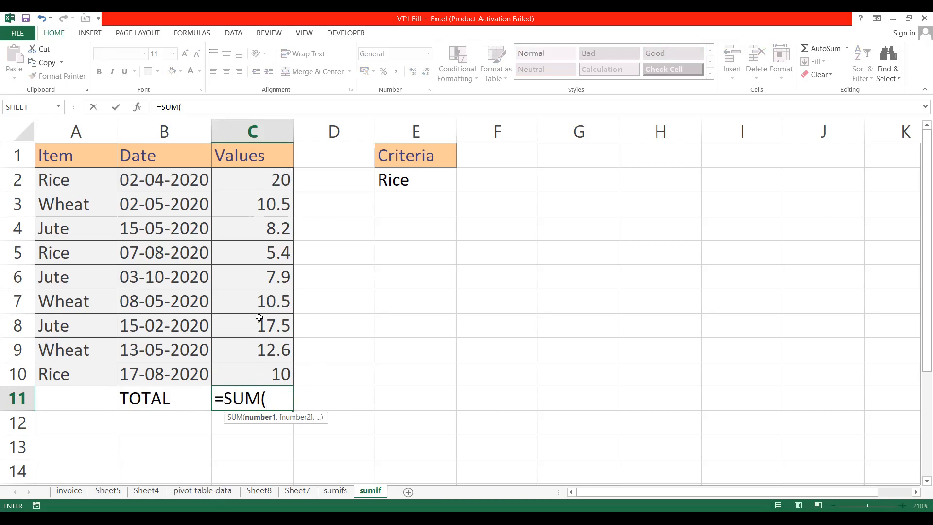
left_click(251, 178)
key("ctrl+shift+Down")
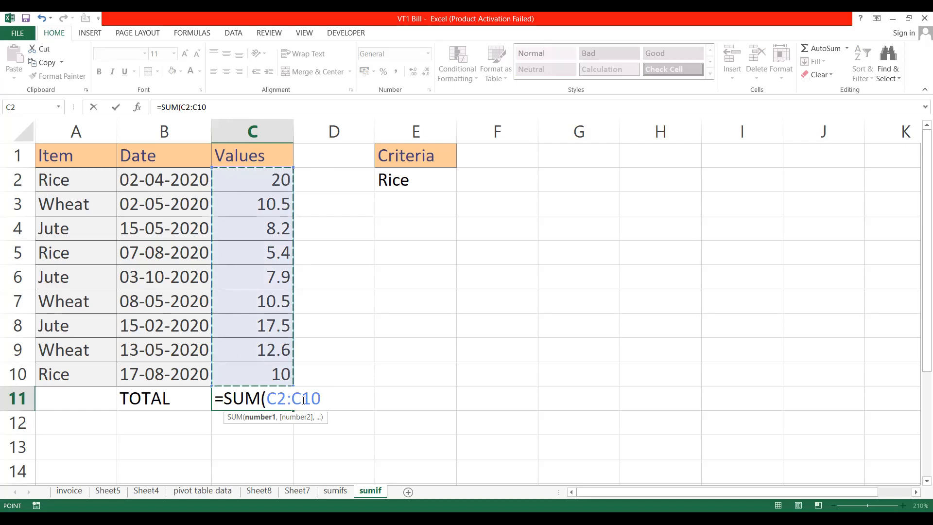
key("Return")
left_click(255, 396)
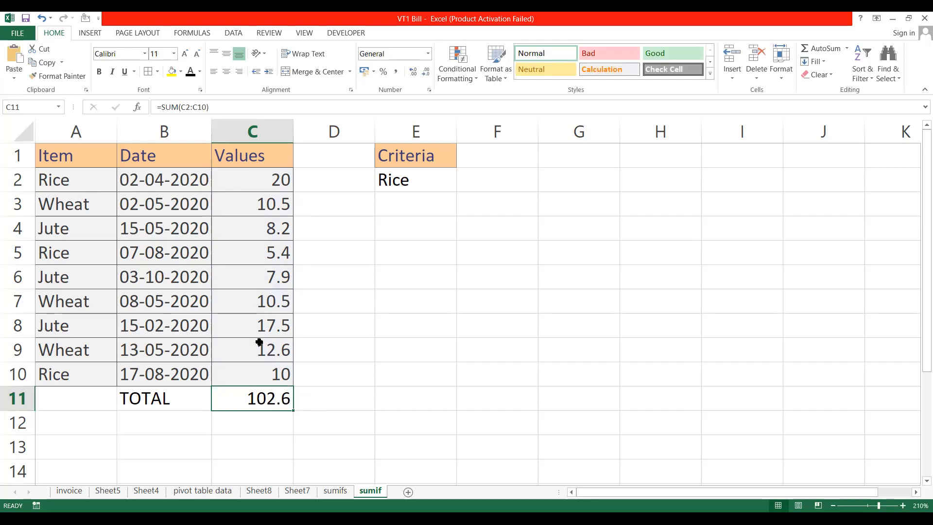
double_click(259, 401)
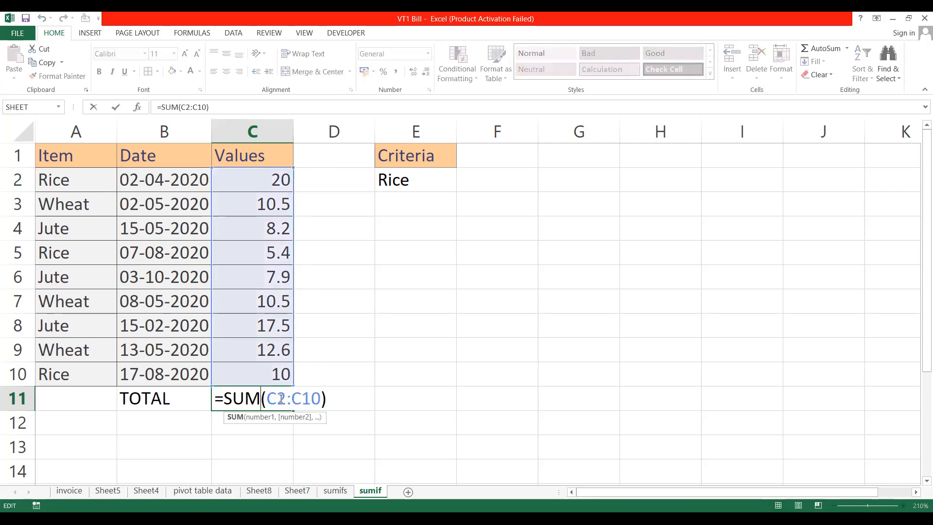
key("Return")
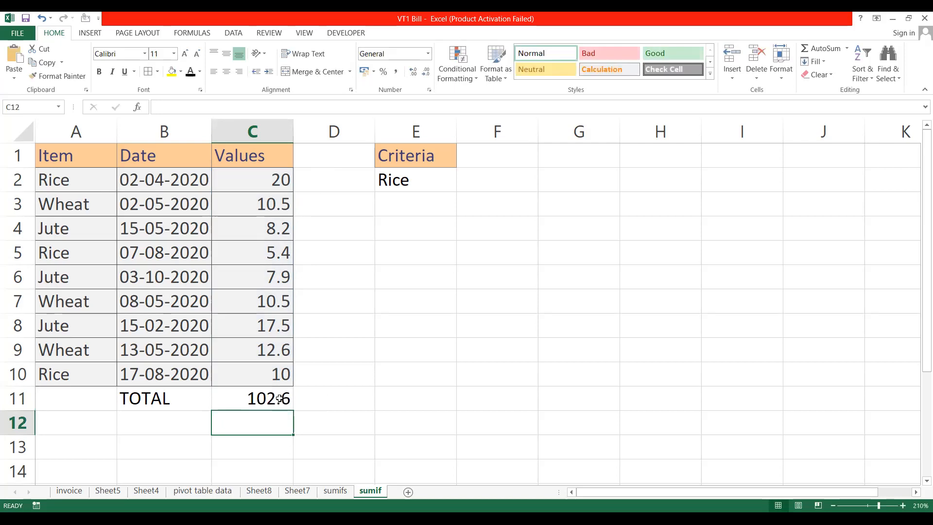
left_click(279, 398)
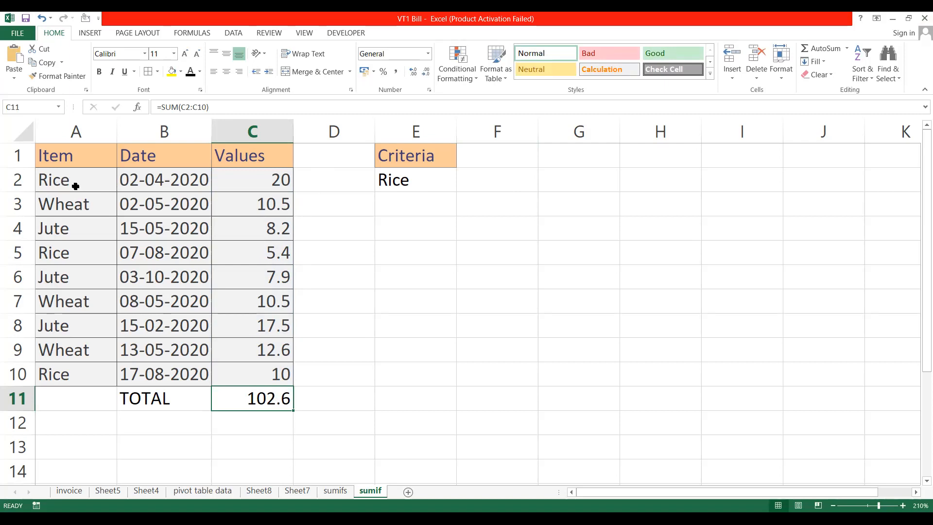
Examine the Rice entries in rows 2, 5 and 10 and the criteria in cells E1 and E2
left_click(52, 180)
left_click_drag(52, 193, 50, 279)
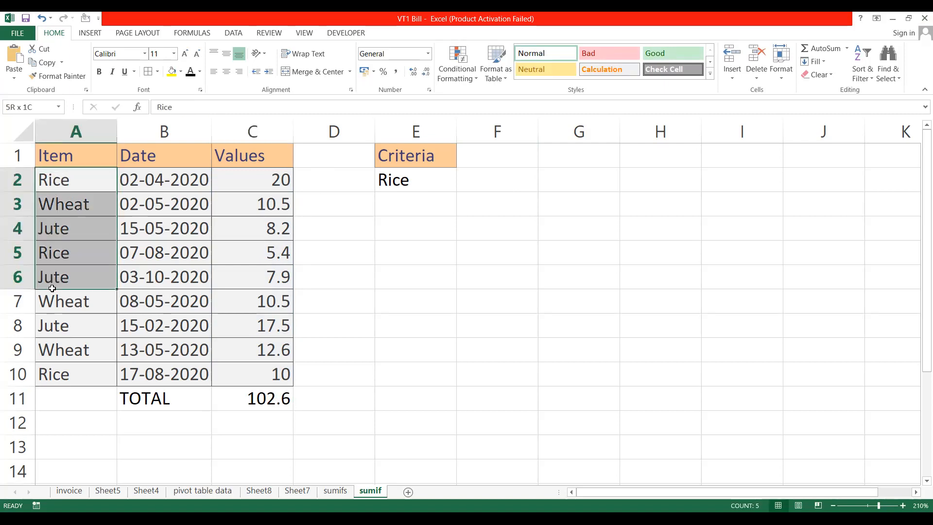
left_click(28, 180)
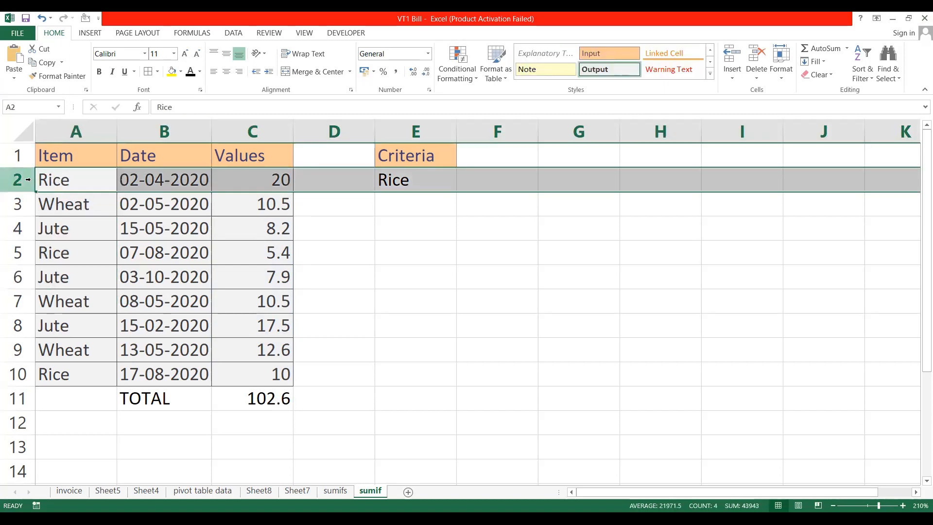
left_click(20, 251)
left_click(18, 374)
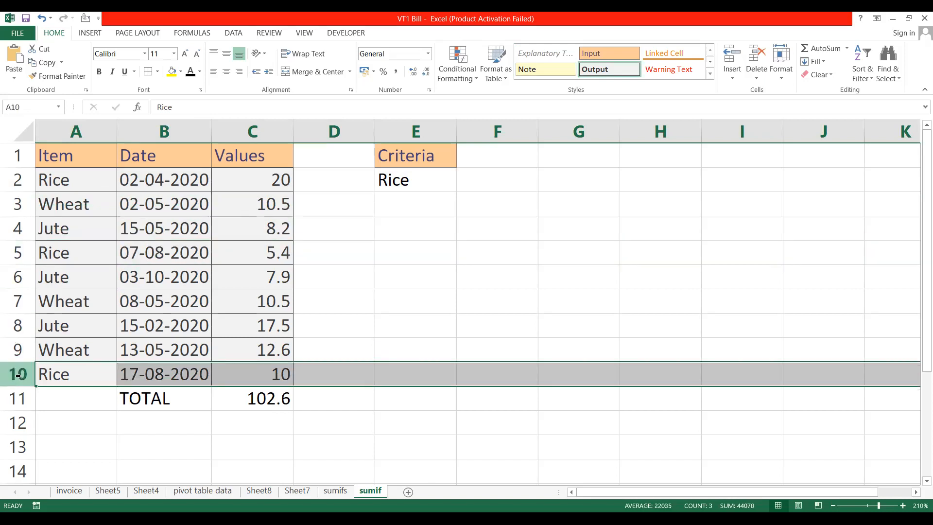
left_click(166, 328)
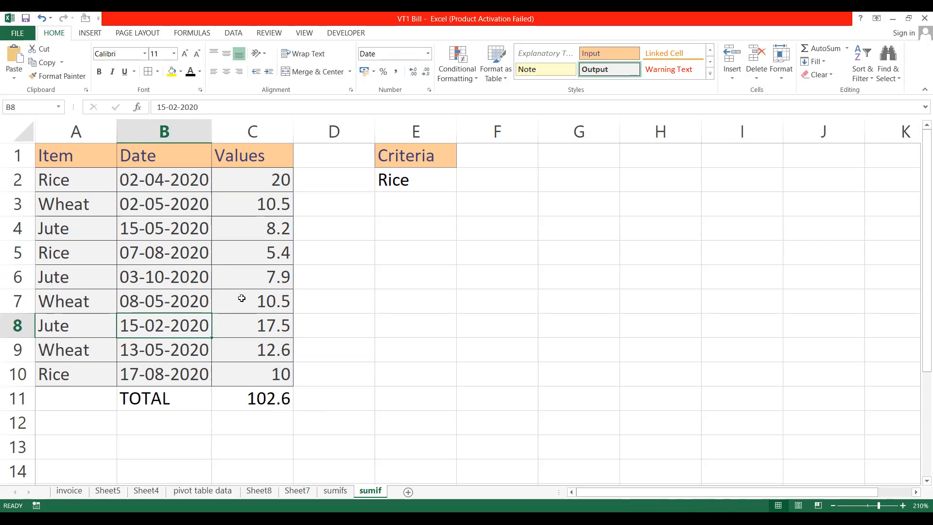
left_click(425, 159)
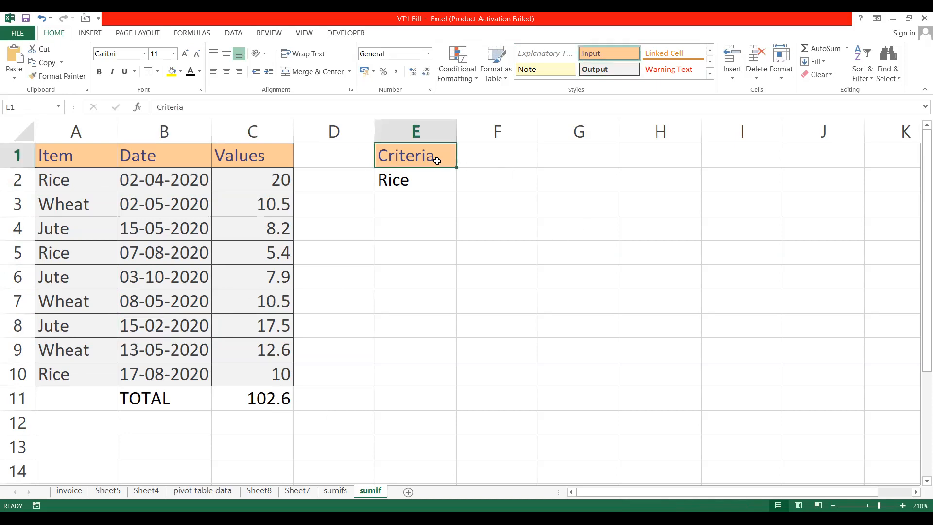
left_click(416, 183)
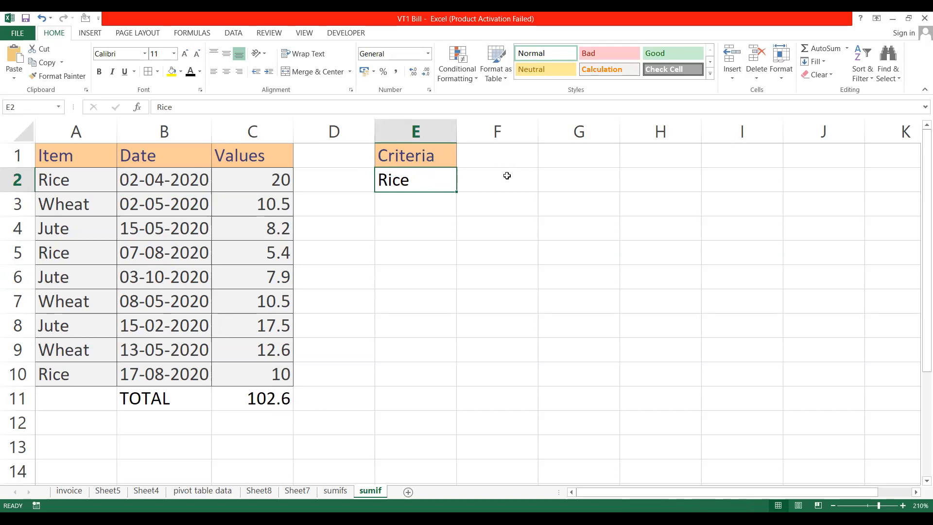
left_click(502, 161)
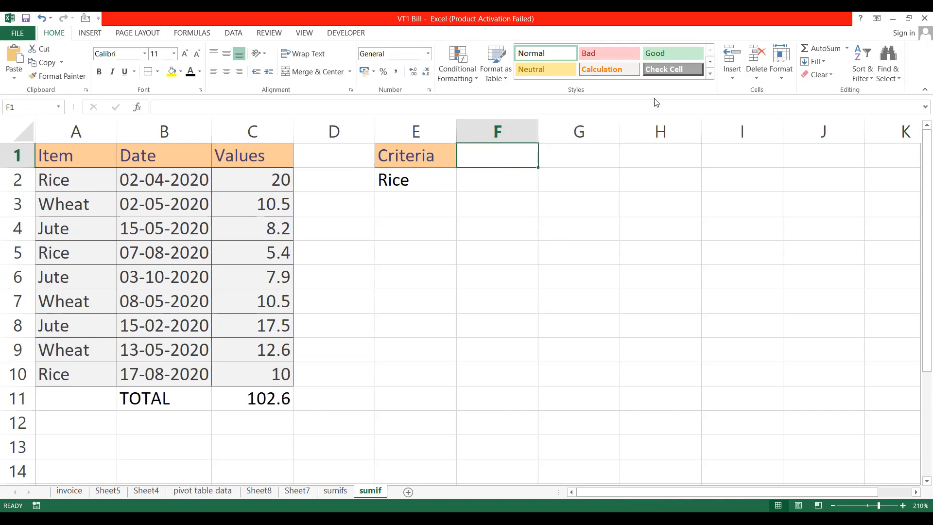
Start a SUMIF formula in cell F2 with A2:A10 as the range and E2 as the criteria
left_click(515, 178)
type("=")
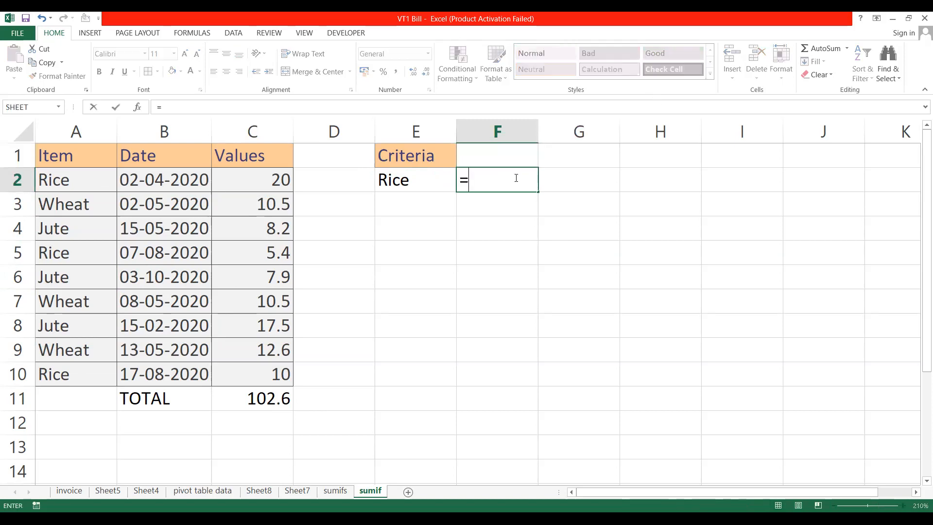
type("SUM")
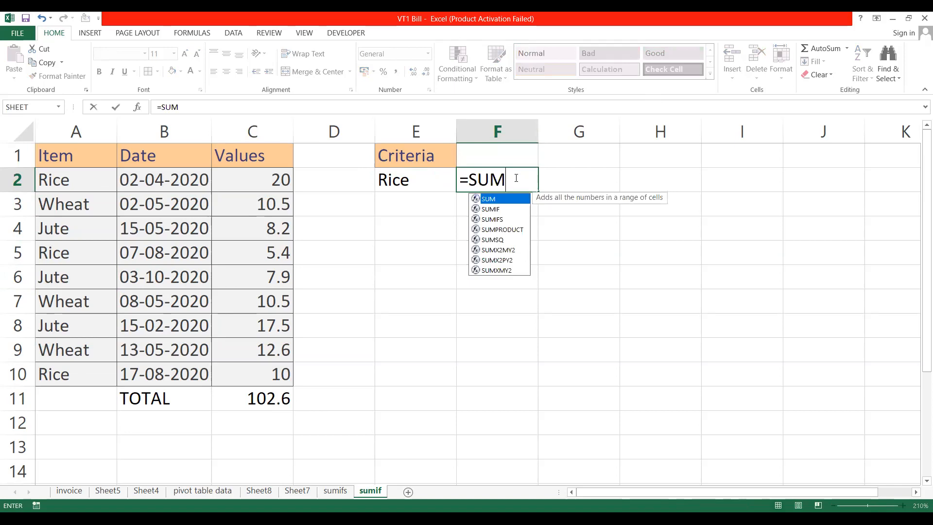
type("I")
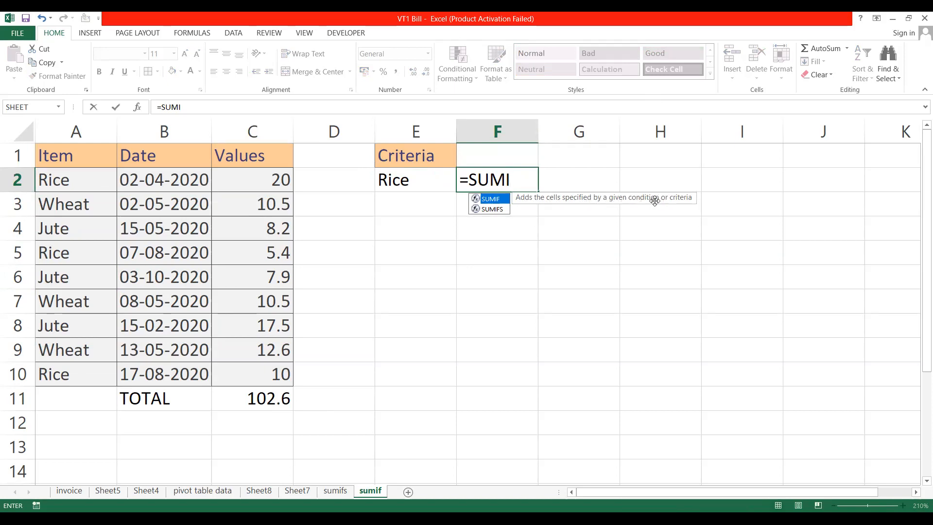
key("Tab")
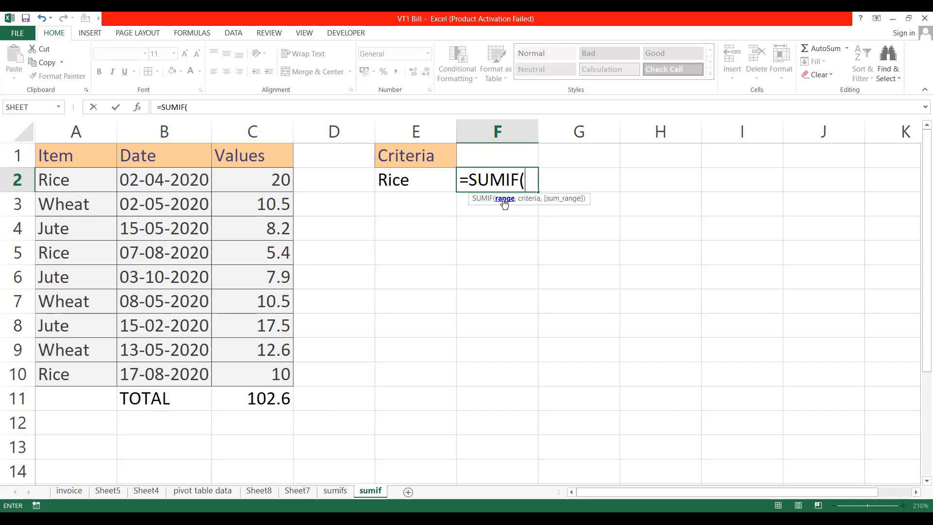
left_click(67, 180)
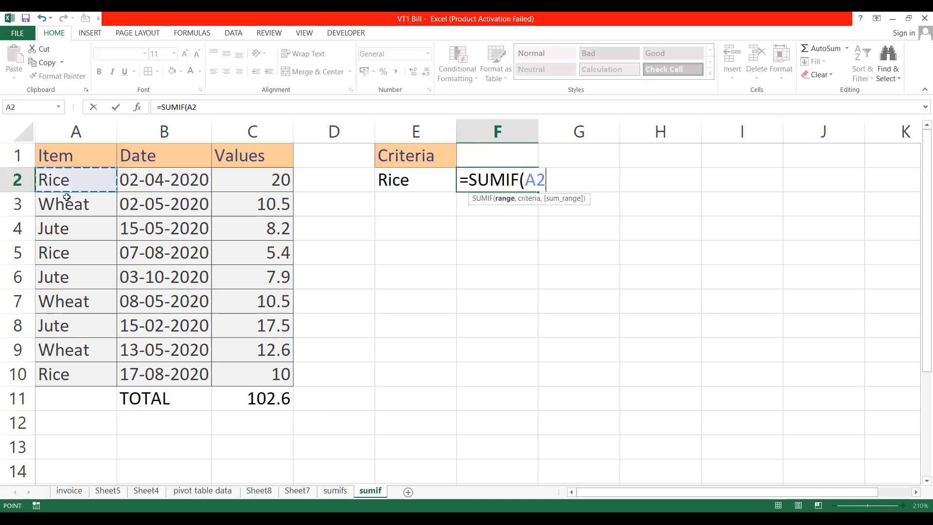
left_click_drag(67, 197, 73, 372)
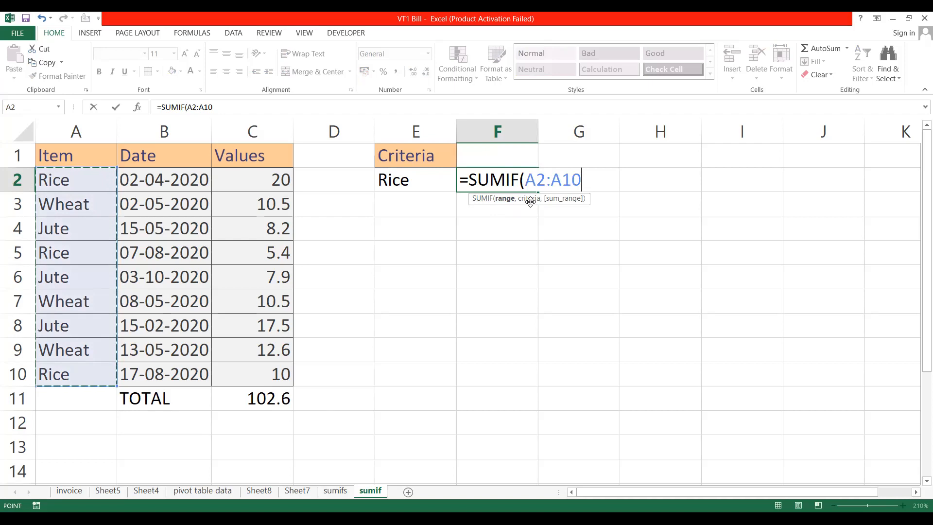
type(",")
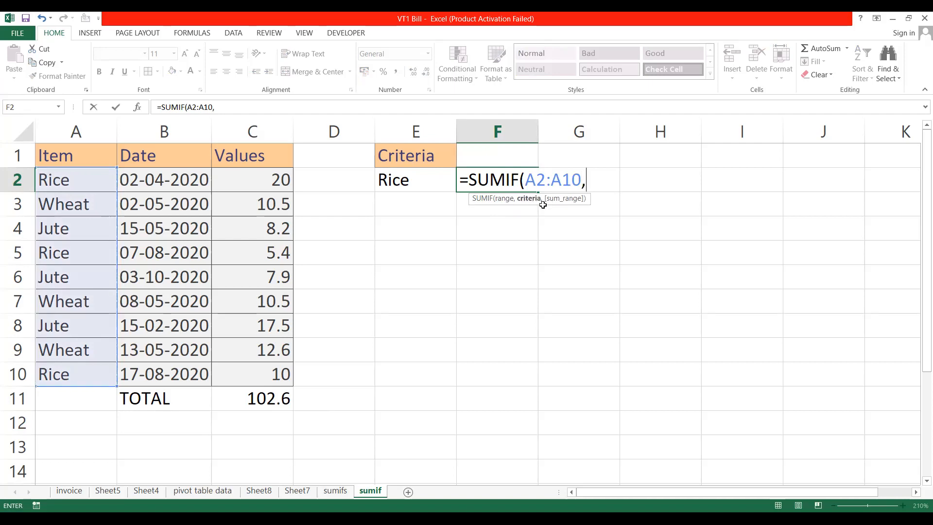
left_click(386, 182)
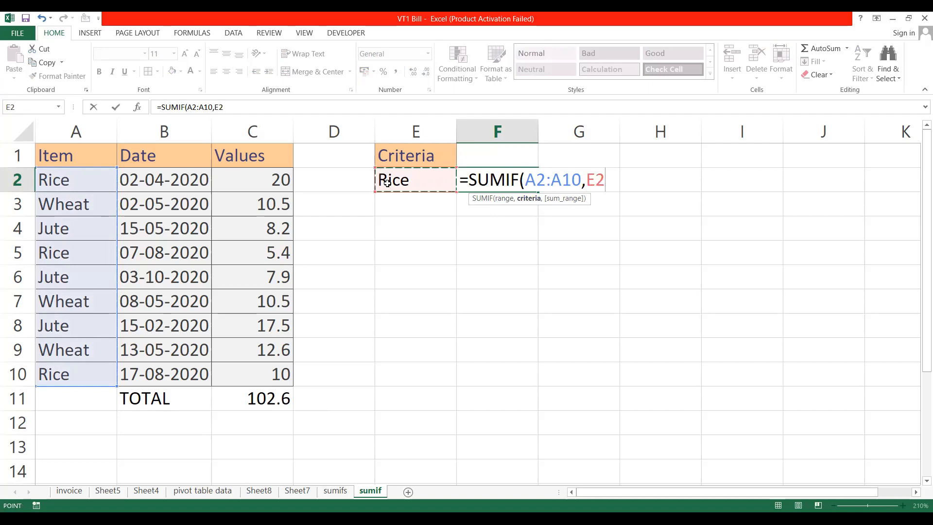
Review the range and criteria arguments, then complete the SUMIF formula in cell F2 with C2:C10 as the sum range
left_click(508, 201)
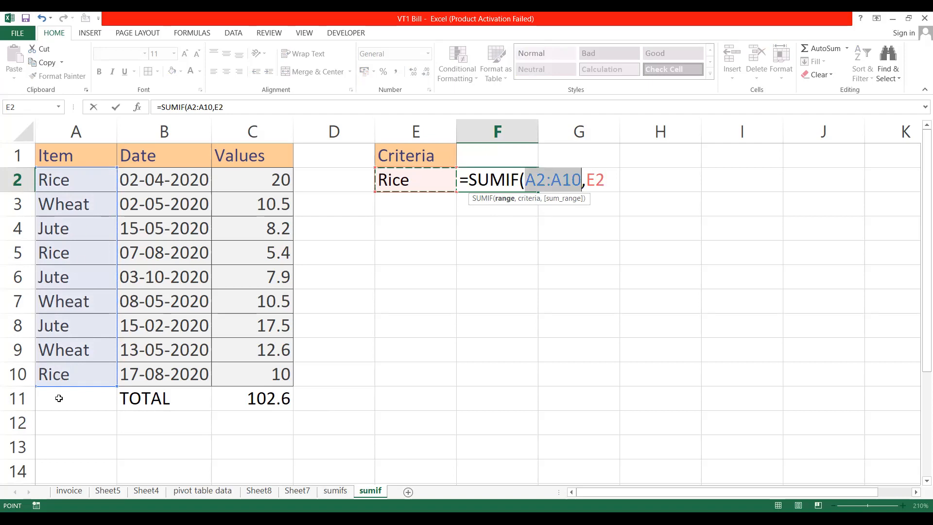
left_click(529, 200)
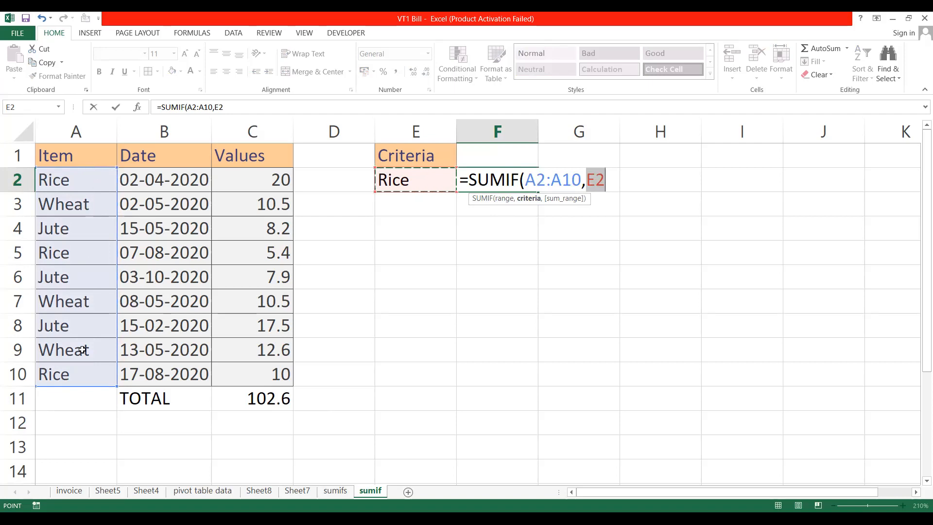
left_click(606, 185)
type(",")
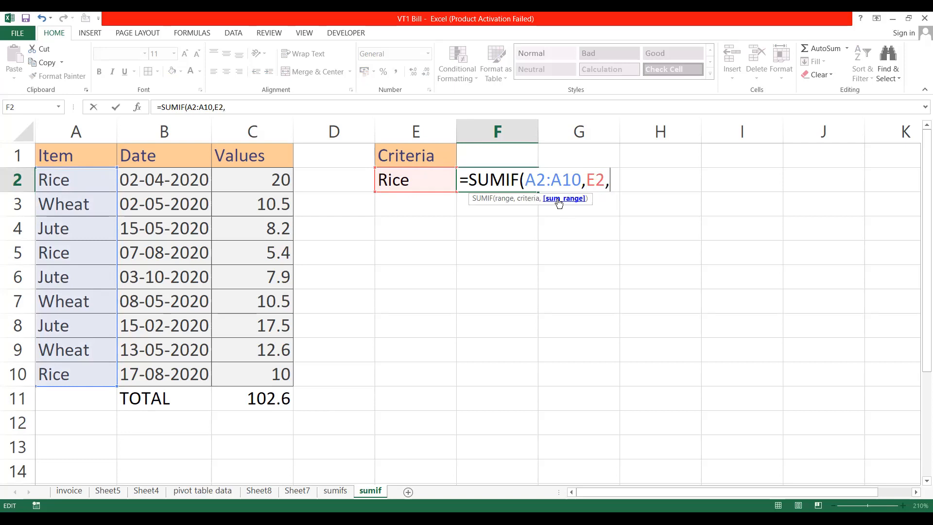
left_click(274, 184)
key("ctrl+shift+Down")
key("shift+Up")
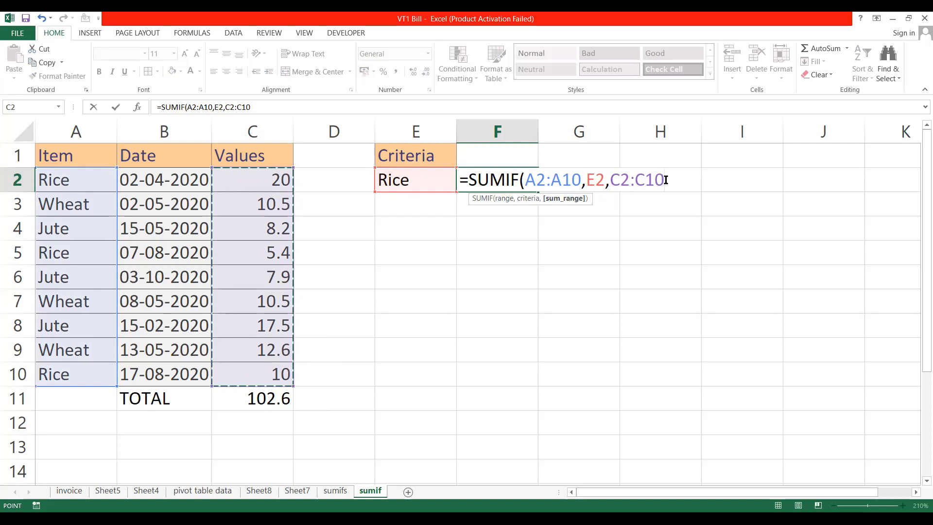
key("Return")
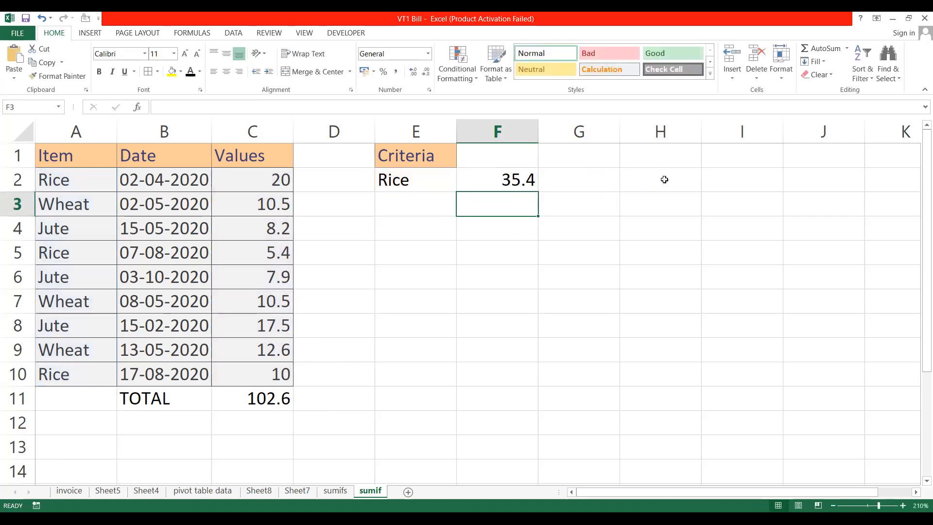
Examine the range, criteria and sum_range arguments of the SUMIF formula in cell F2
left_click(489, 181)
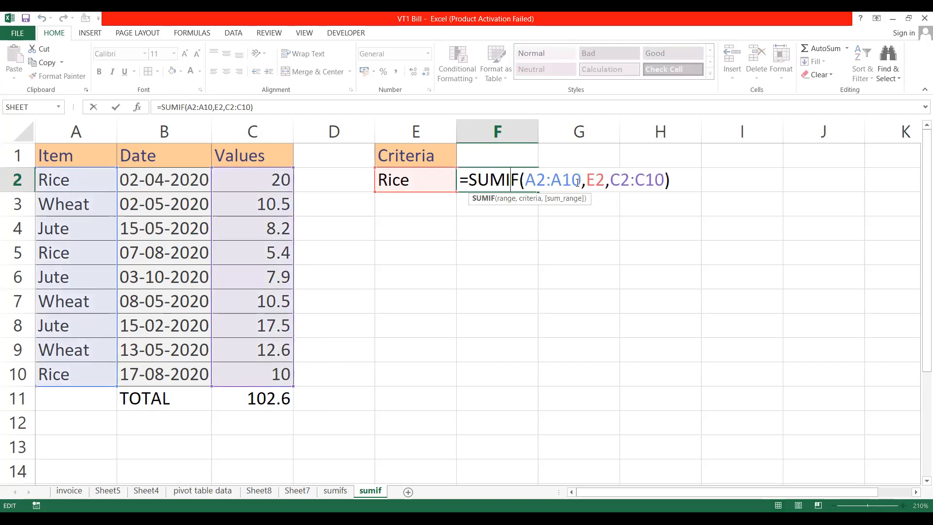
left_click(506, 199)
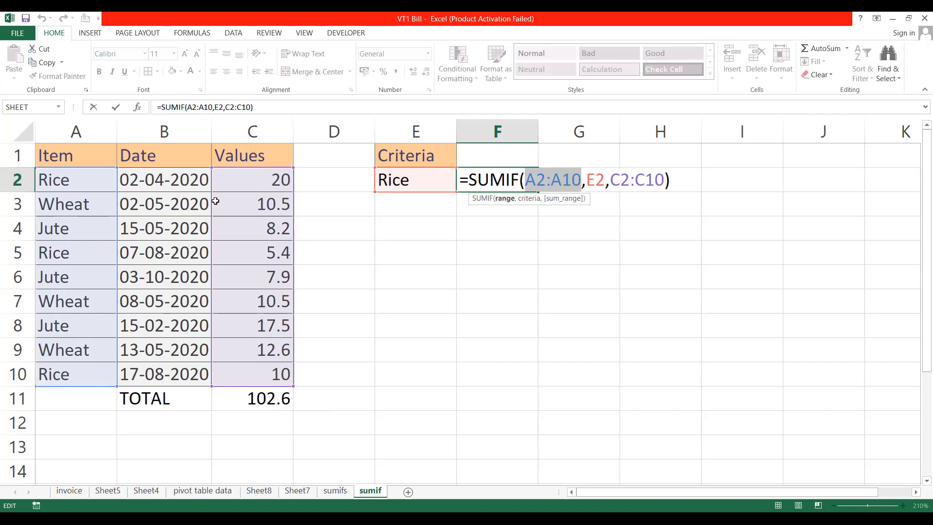
left_click(530, 199)
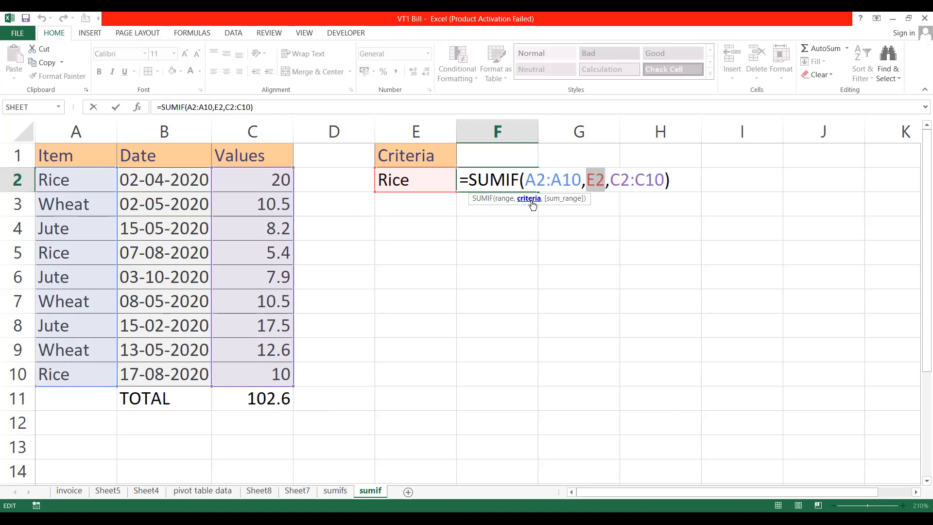
left_click(509, 203)
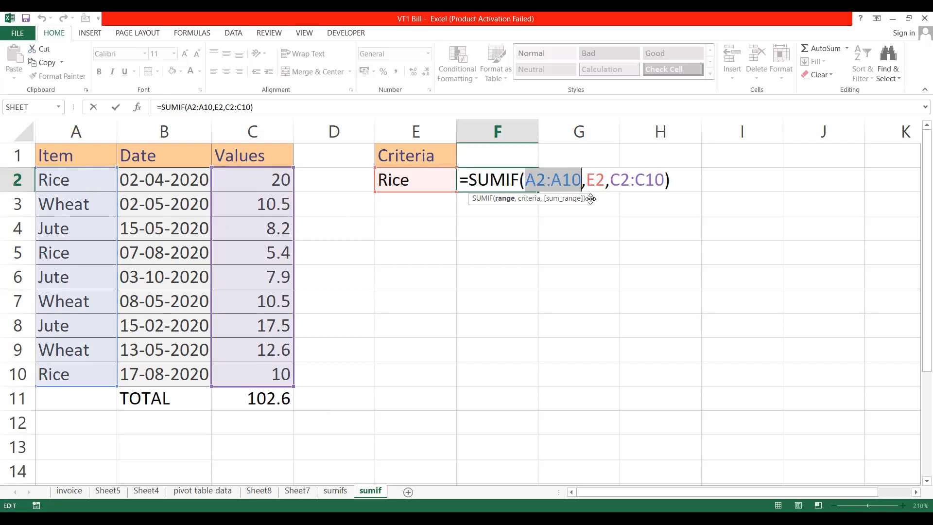
left_click(535, 201)
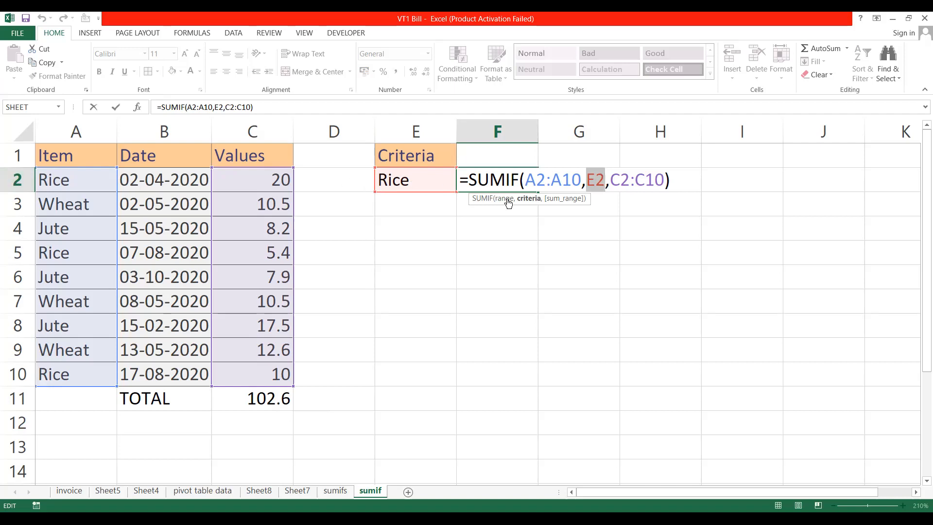
left_click(564, 204)
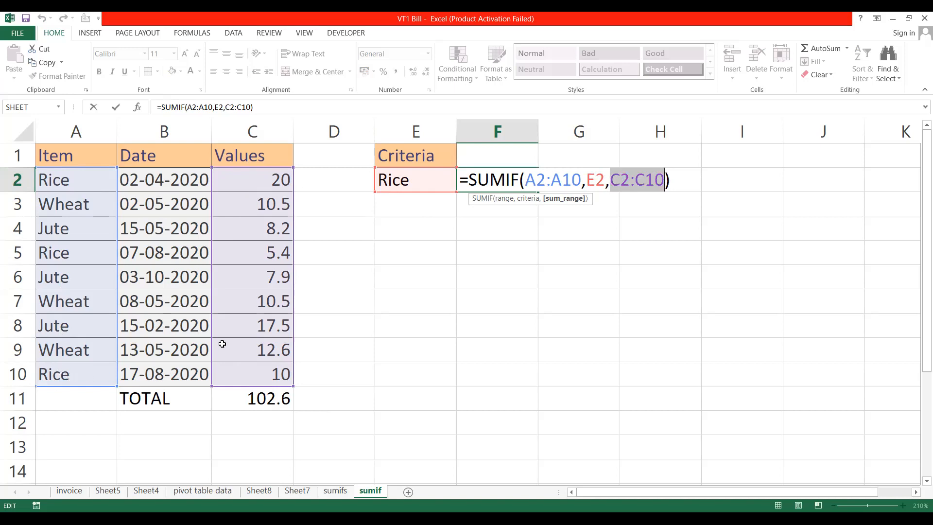
key("Return")
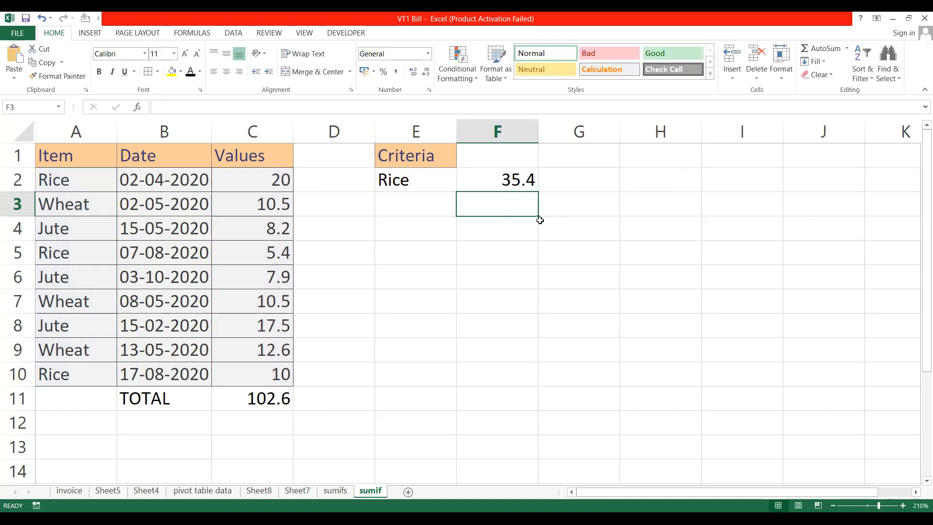
Apply the Note cell style to the Rice entries in rows 2, 5 and 10, columns A to C
left_click_drag(109, 181, 291, 181)
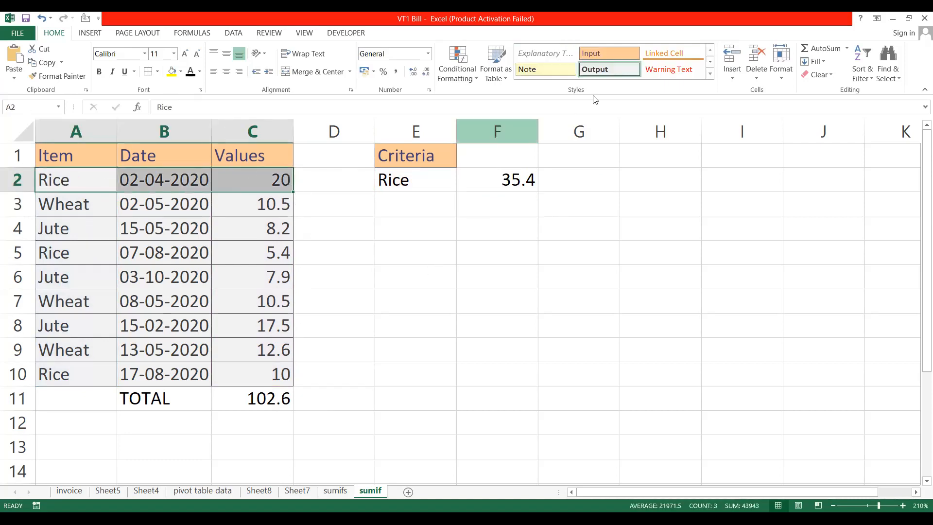
left_click(549, 70)
left_click_drag(45, 252, 291, 257)
left_click(574, 73)
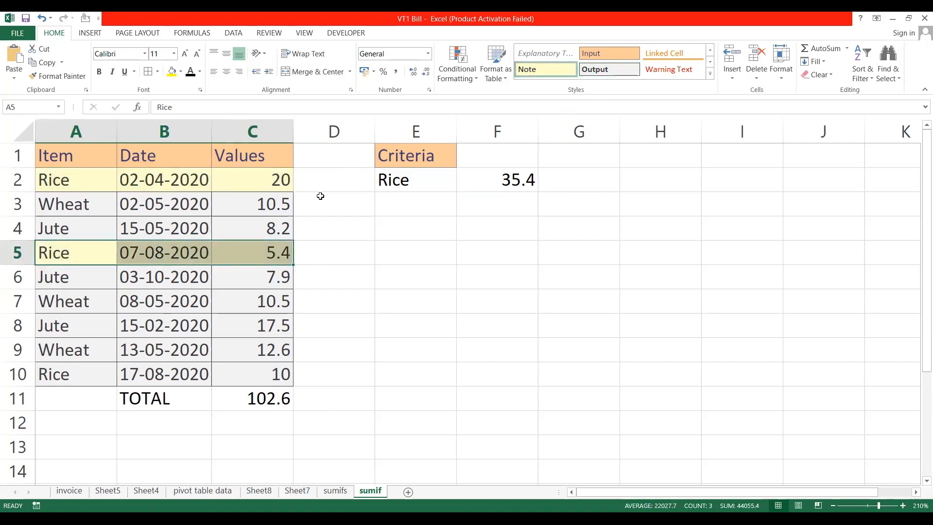
left_click_drag(42, 372, 260, 376)
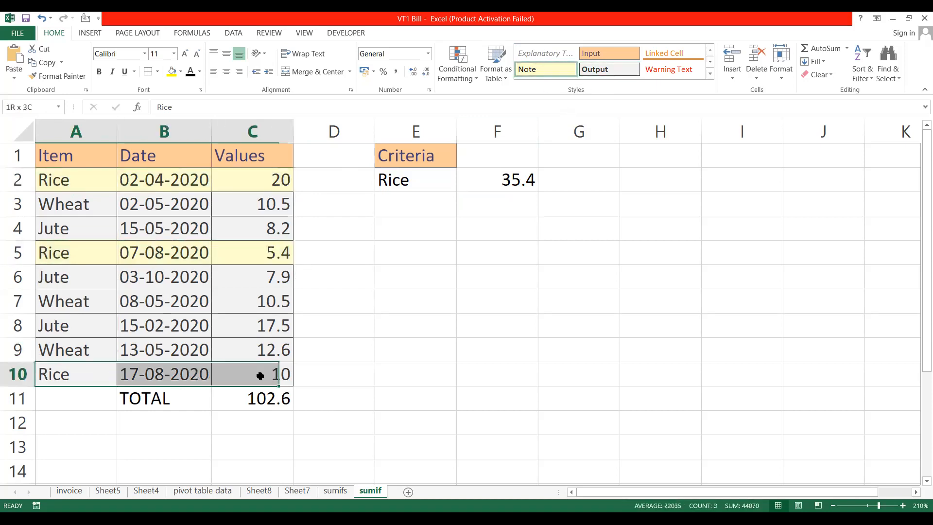
left_click(545, 69)
left_click(430, 351)
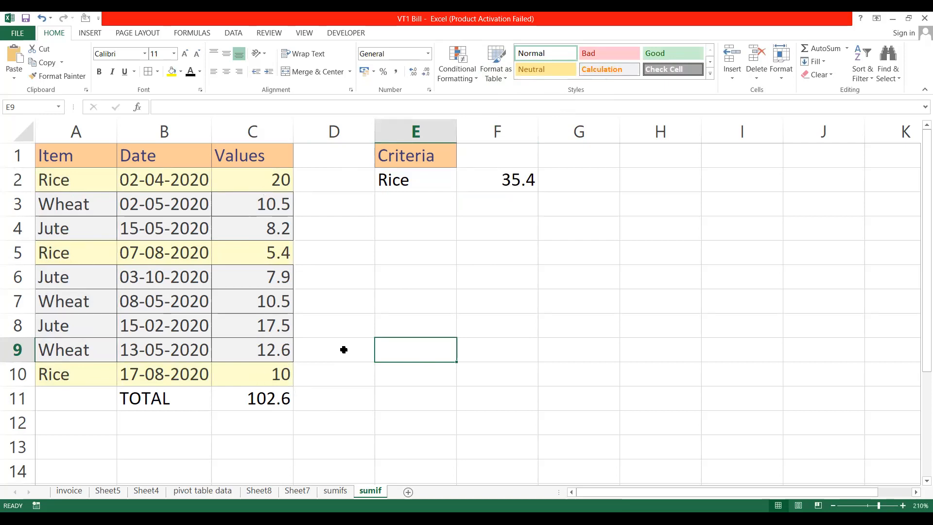
Enter Jute as a second criterion in cell E3, below Rice
left_click(521, 181)
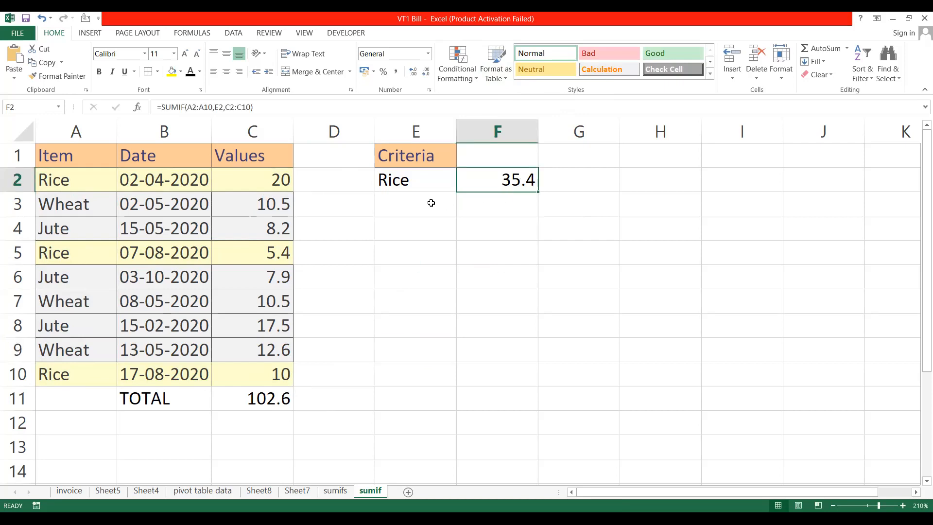
left_click(431, 202)
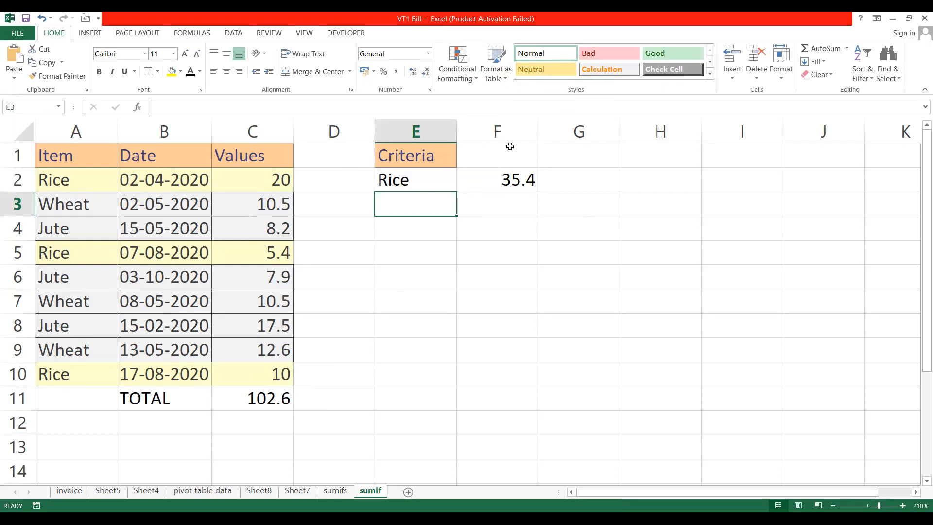
type("JUTE")
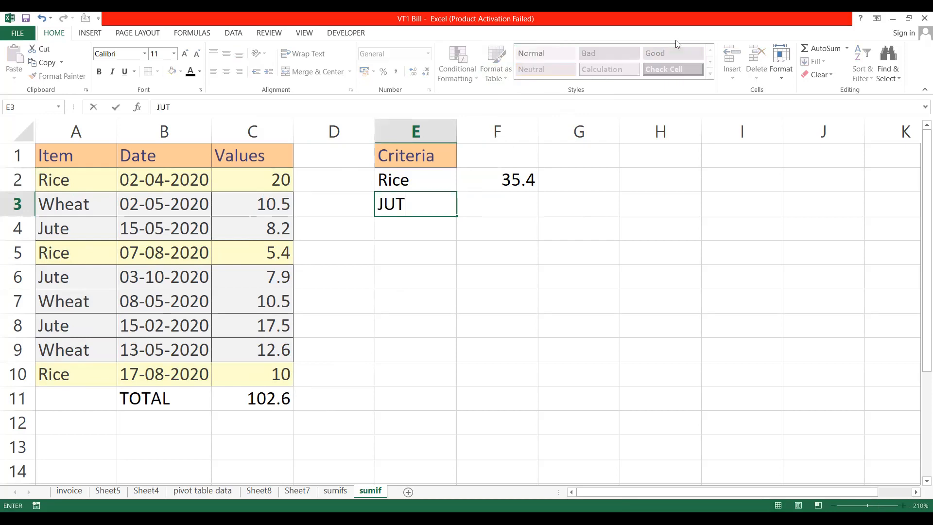
key("BackSpace")
key("BackSpace")
key("BackSpace")
type("ute")
key("Return")
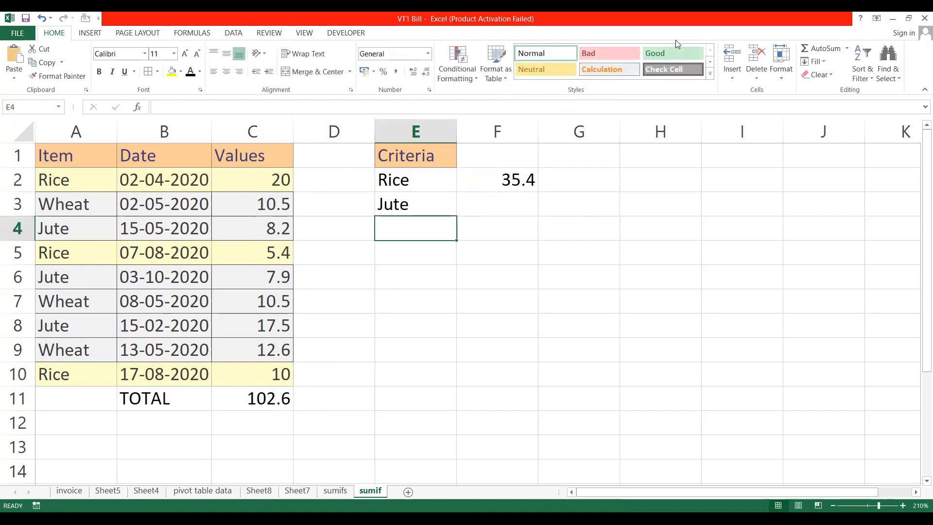
Sum the Jute values in cell F3 with =SUMIF(A2:A10,E3,C2:C10) and check the entered formula
left_click(516, 202)
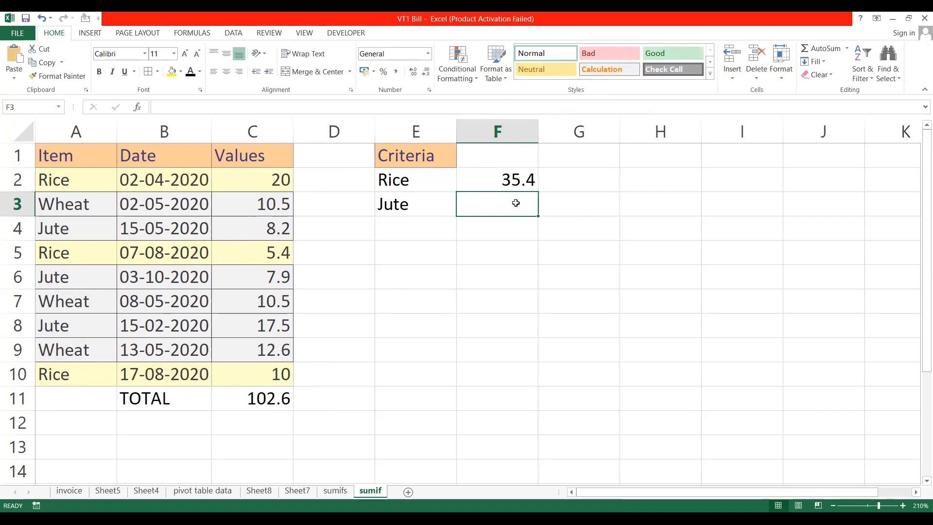
type("=s")
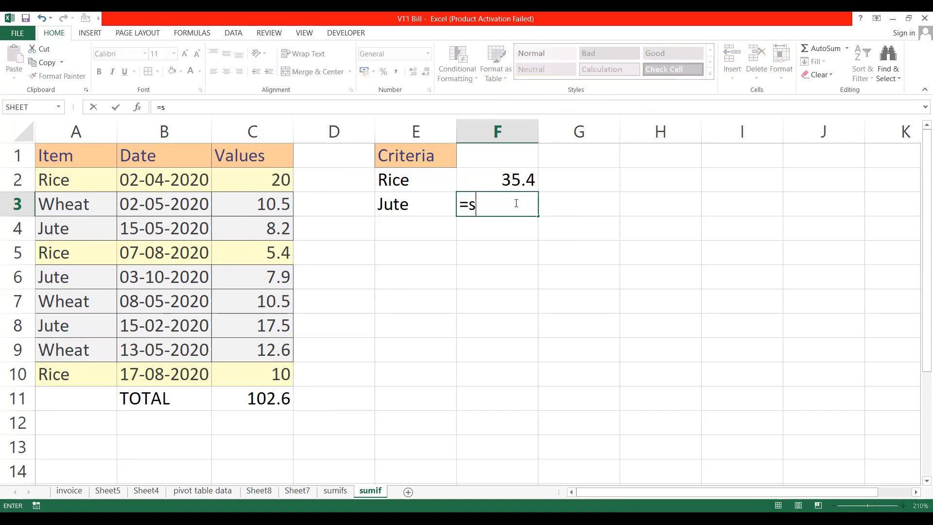
type("umif(")
left_click(77, 182)
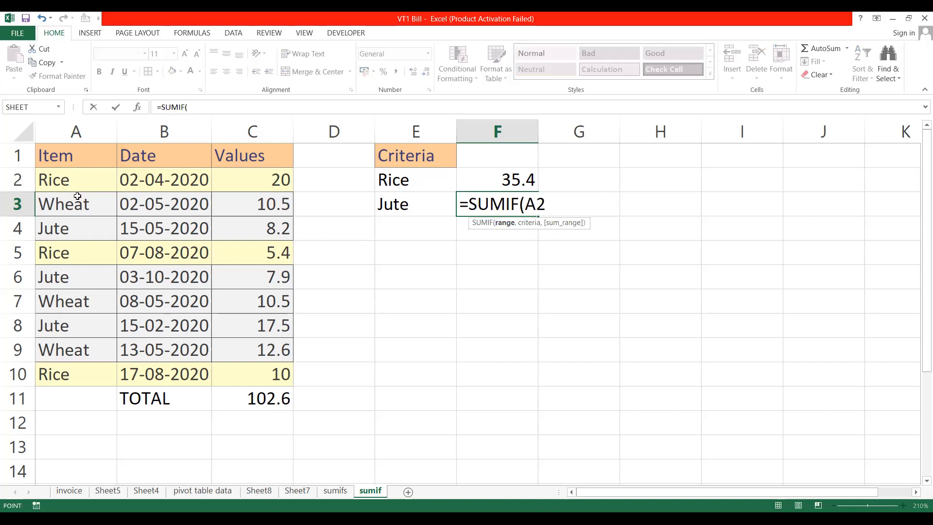
left_click_drag(77, 196, 78, 374)
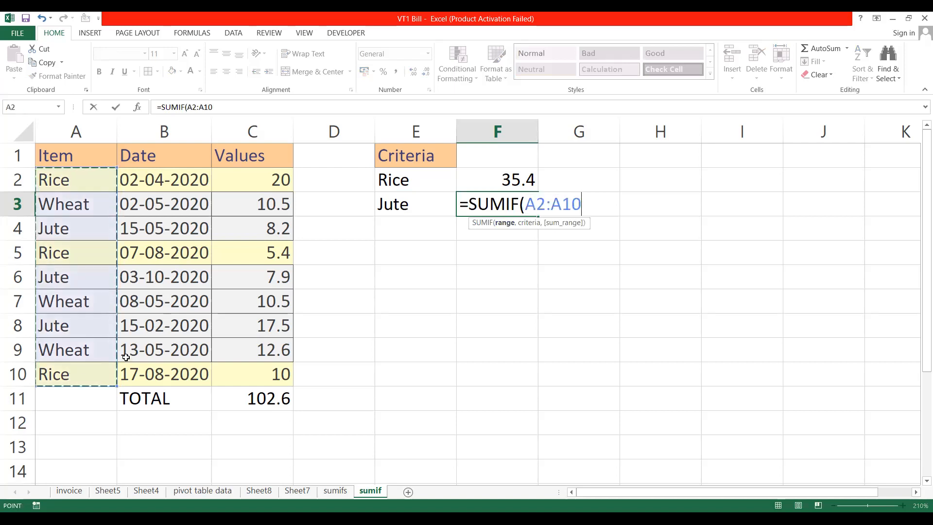
type(",")
left_click(427, 204)
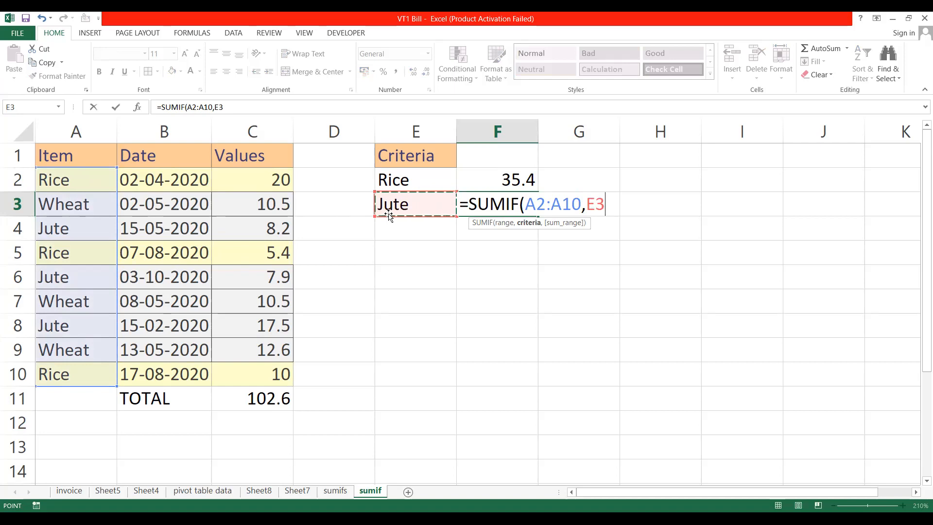
type(",")
left_click(269, 179)
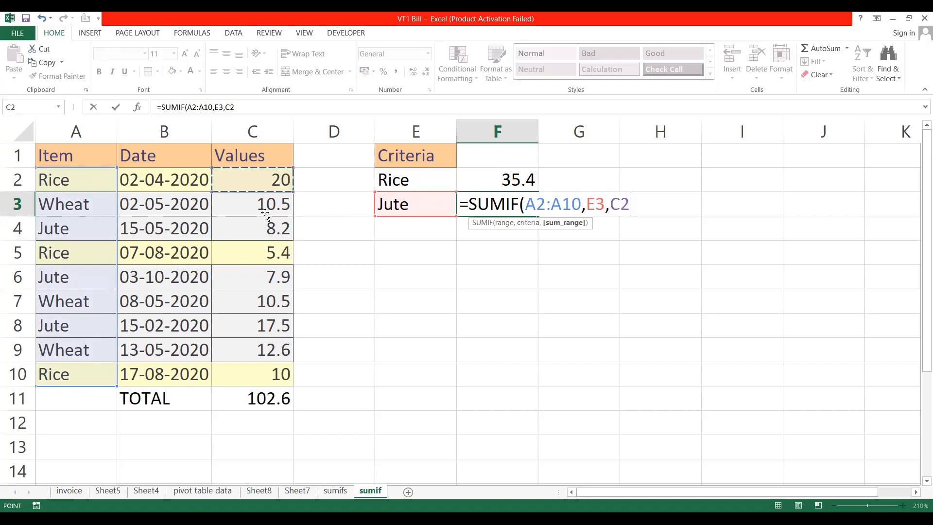
left_click_drag(265, 214, 273, 375)
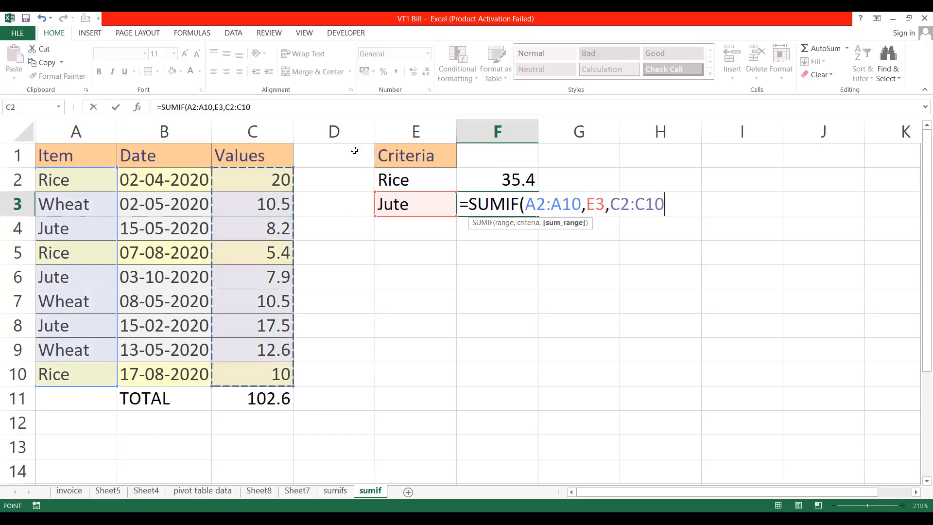
key("Return")
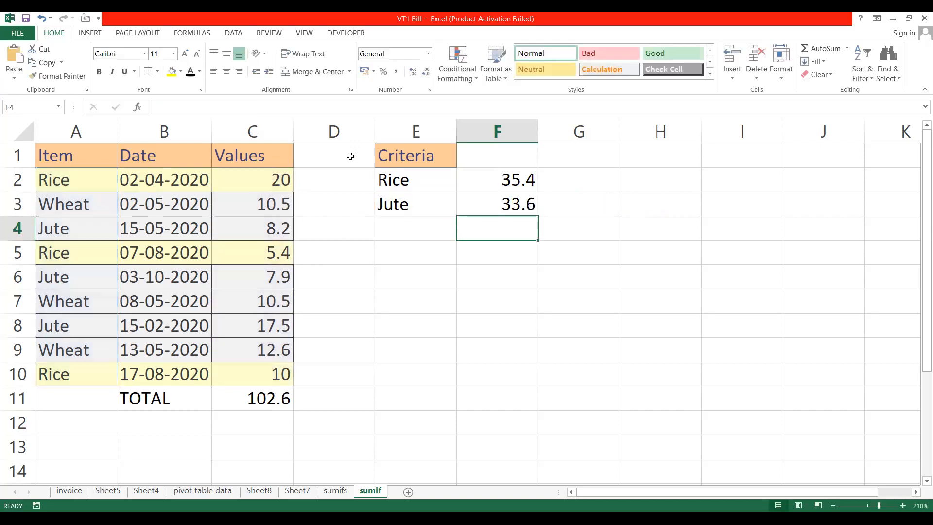
left_click(476, 205)
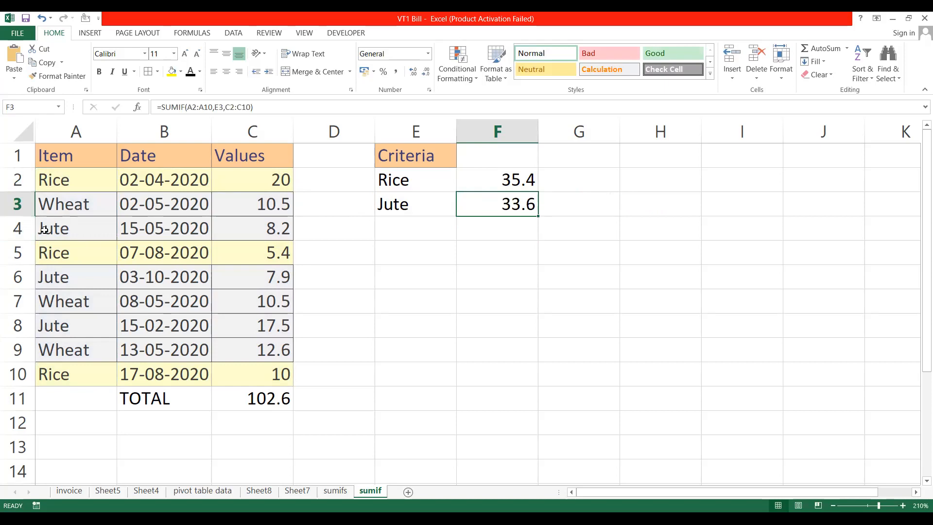
Apply the Accent1 cell style to the Jute entries in rows 4, 6 and 8, columns A to C
left_click_drag(42, 231, 252, 227)
scroll(612, 73, "down", 1)
left_click(710, 74)
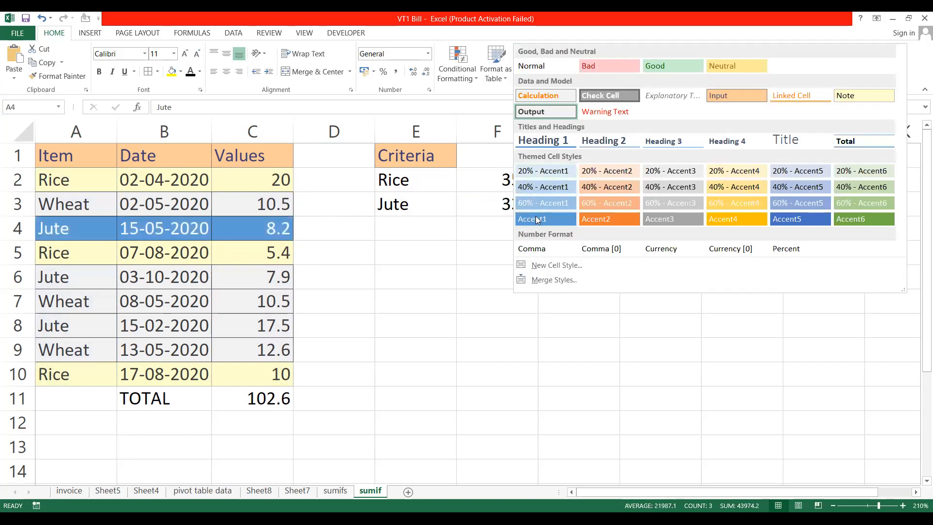
left_click(535, 218)
left_click_drag(54, 277, 262, 277)
left_click(710, 73)
left_click(532, 221)
left_click_drag(51, 328, 277, 339)
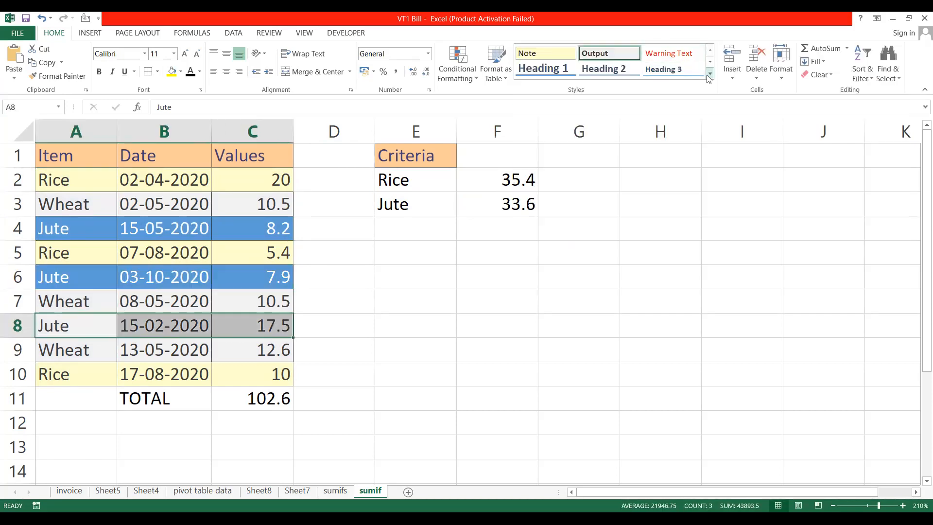
left_click(710, 74)
left_click(554, 223)
left_click(416, 252)
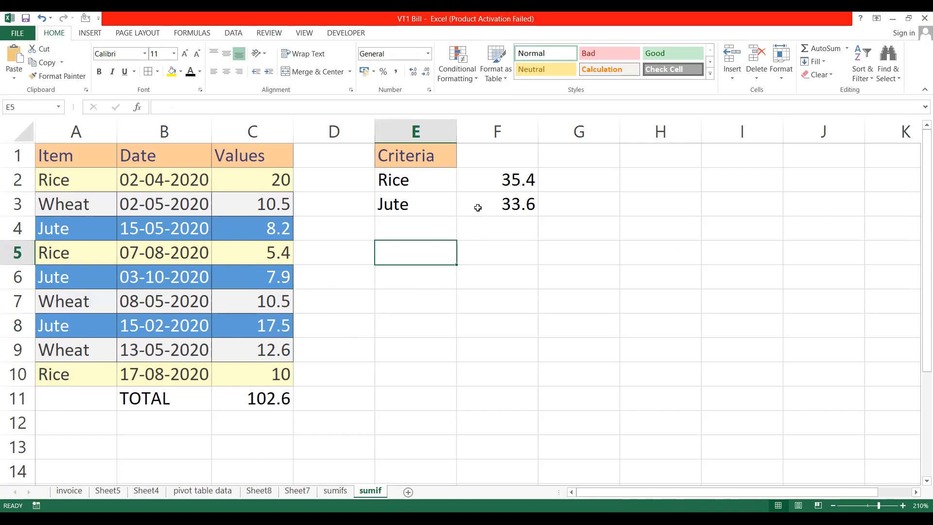
Check the Jute total by adding the three Jute values in cell F6 with =SUM(C4,C6,C8) and comparing it with F3
left_click(492, 271)
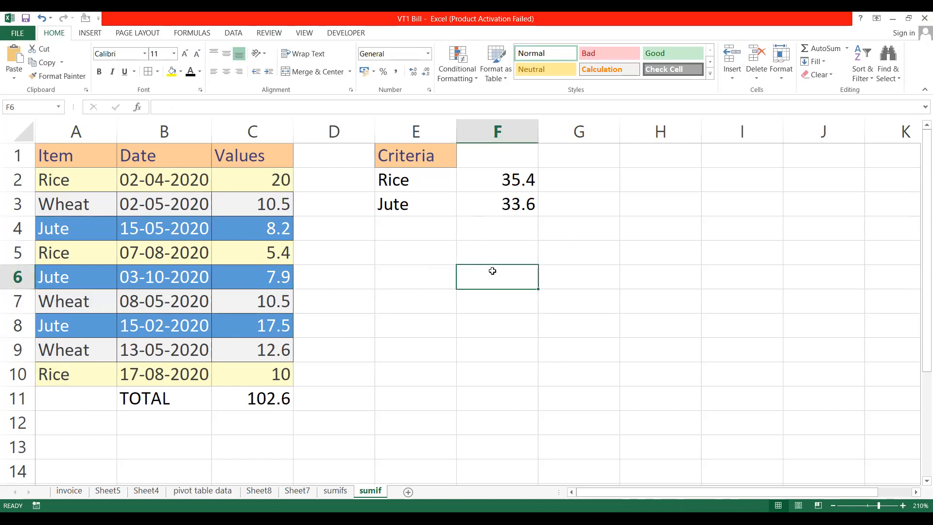
type("=")
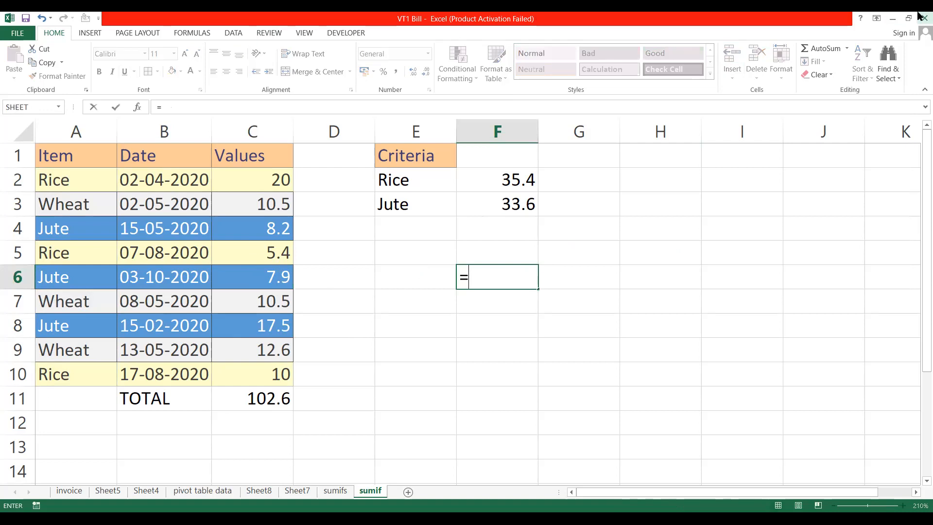
type("SUM(")
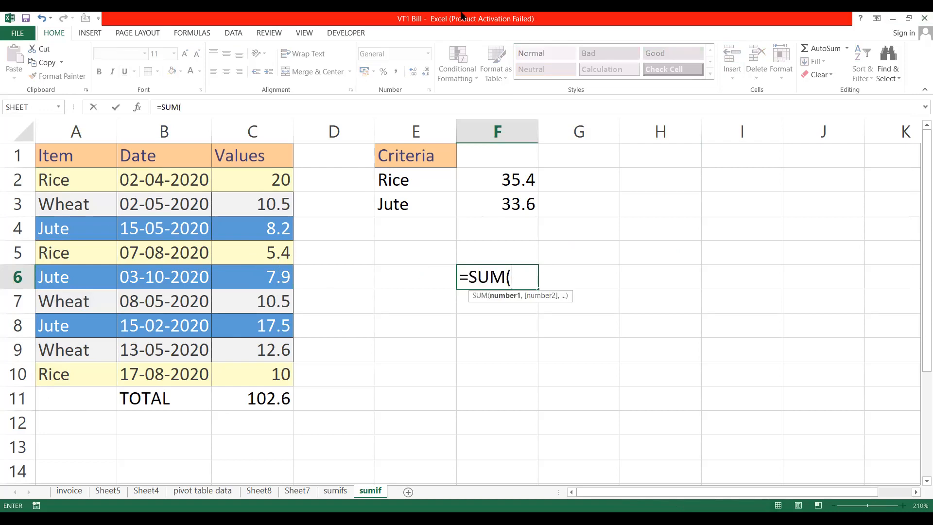
left_click(257, 227)
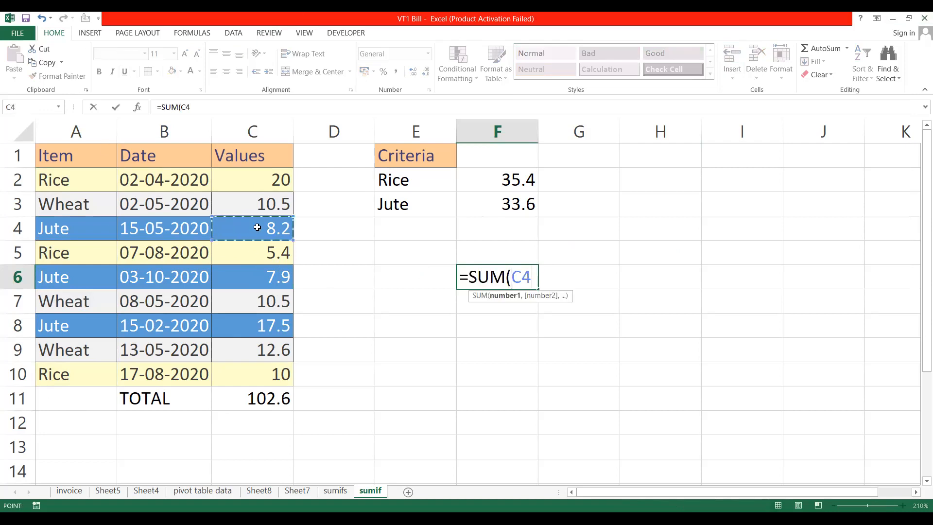
type(",")
left_click(245, 275)
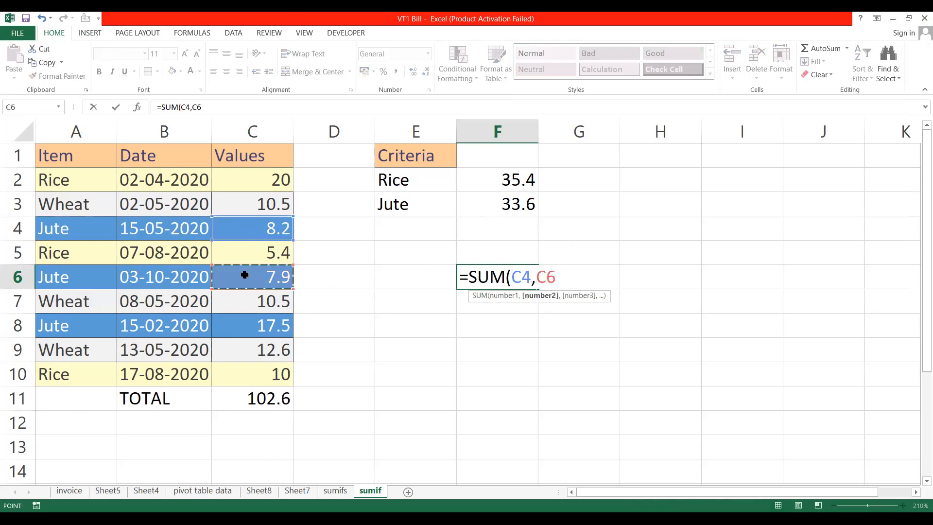
type(",")
left_click(246, 327)
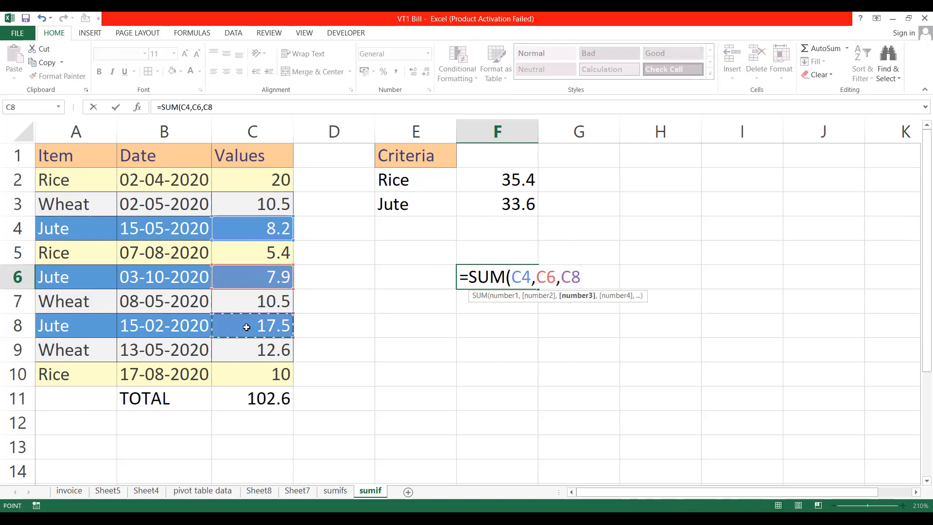
key("Return")
left_click(493, 280)
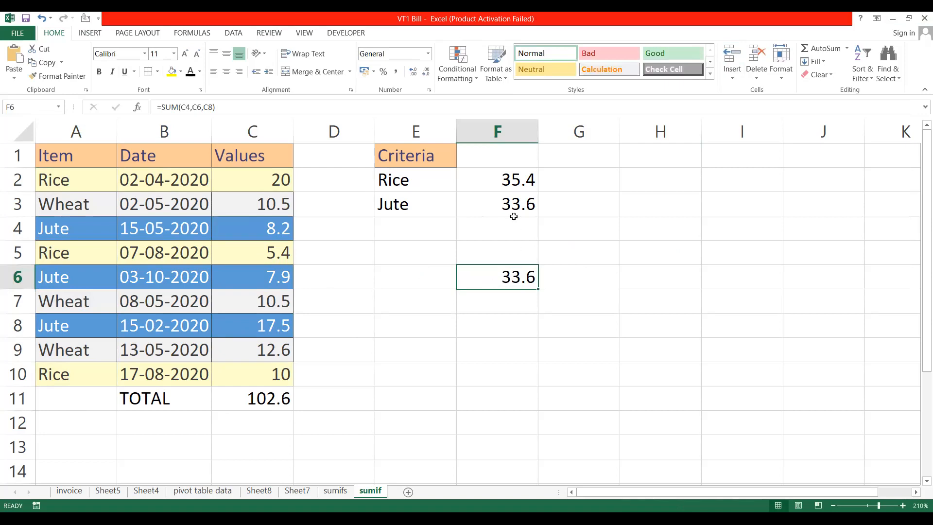
left_click(506, 206)
Clear the check formula from cell F6
left_click(497, 281)
key("BackSpace")
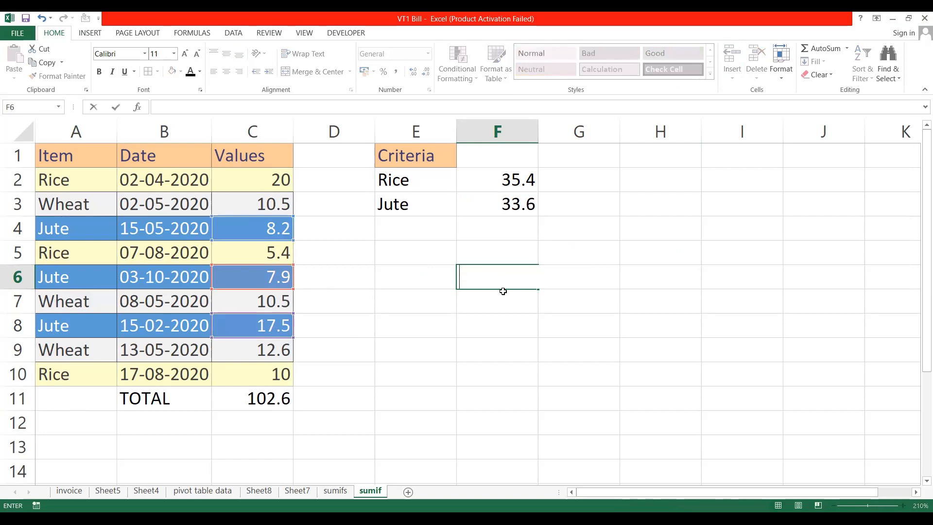
left_click(496, 320)
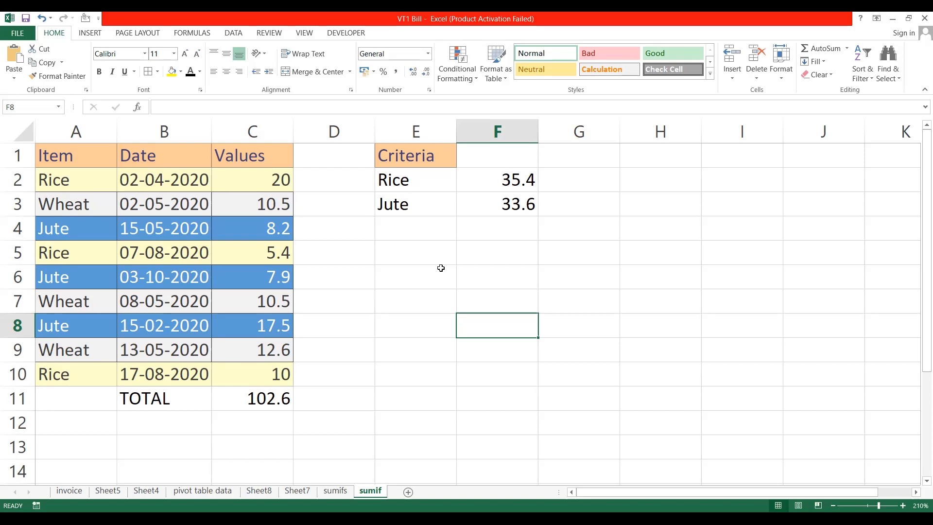
Open the sumifs sheet and delete the existing item totals in J2:J5
left_click(339, 492)
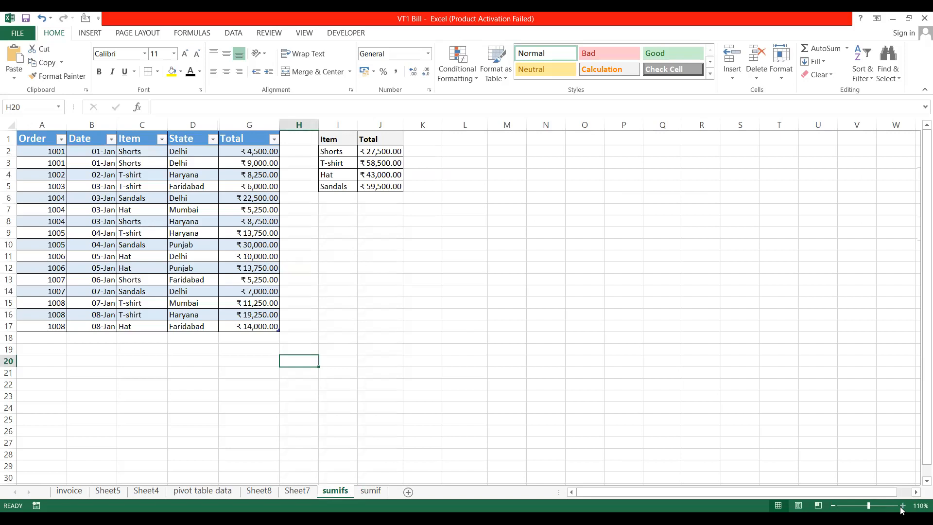
left_click(902, 506)
left_click(903, 506)
left_click(903, 506)
left_click(902, 506)
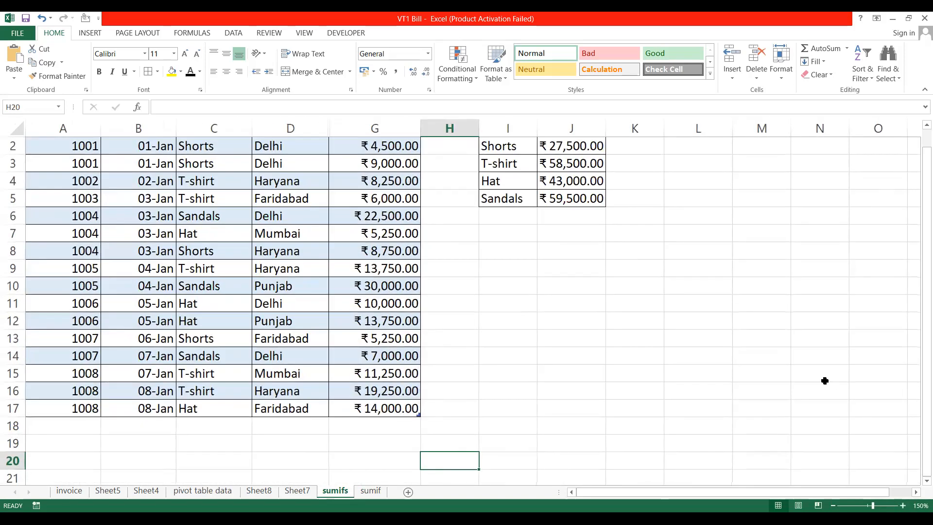
scroll(825, 380, "up", 1)
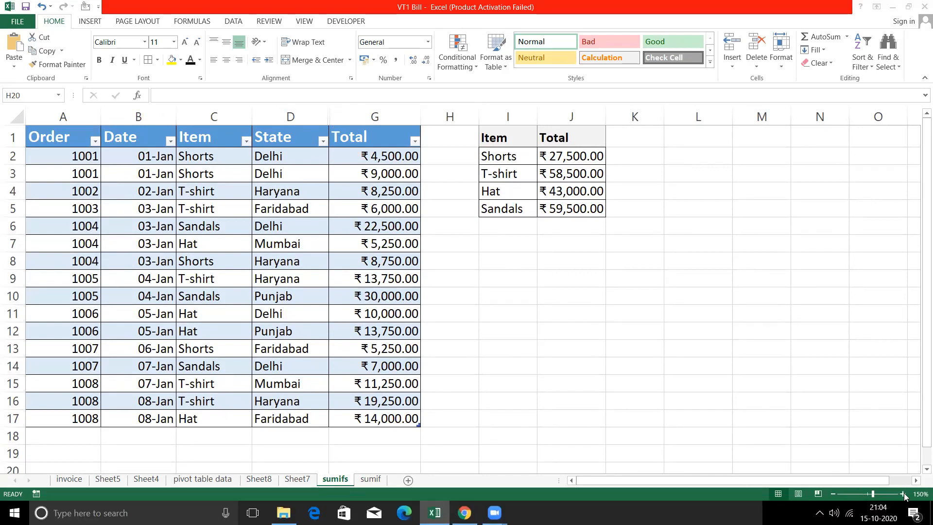
left_click(903, 494)
scroll(641, 321, "up", 2)
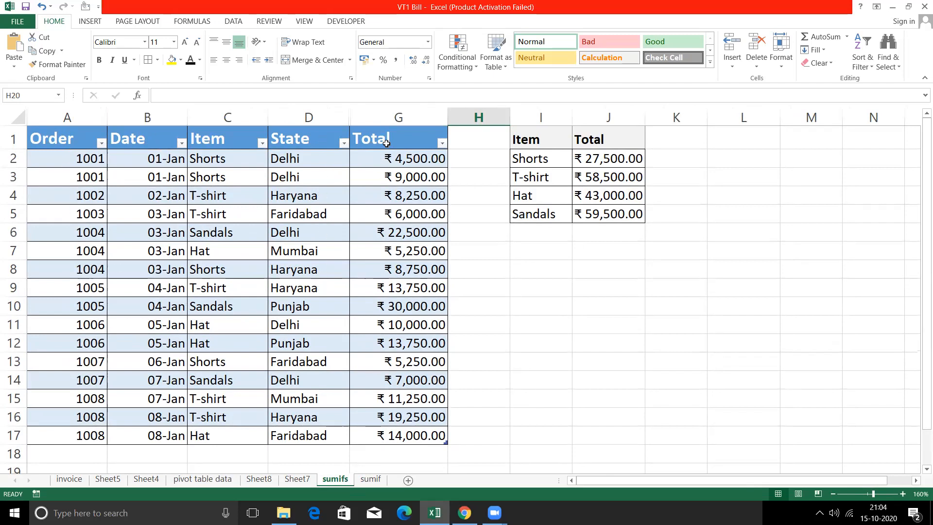
left_click(601, 162)
left_click_drag(597, 157, 603, 214)
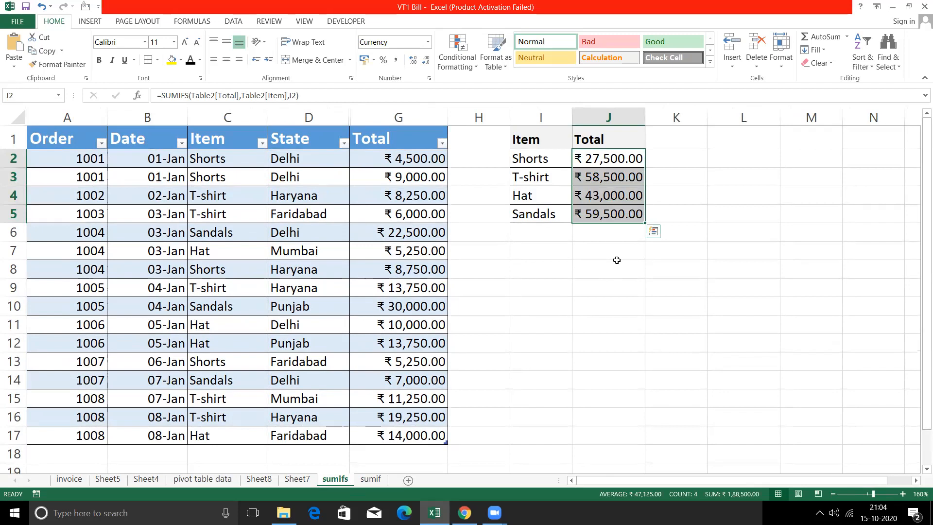
key("Delete")
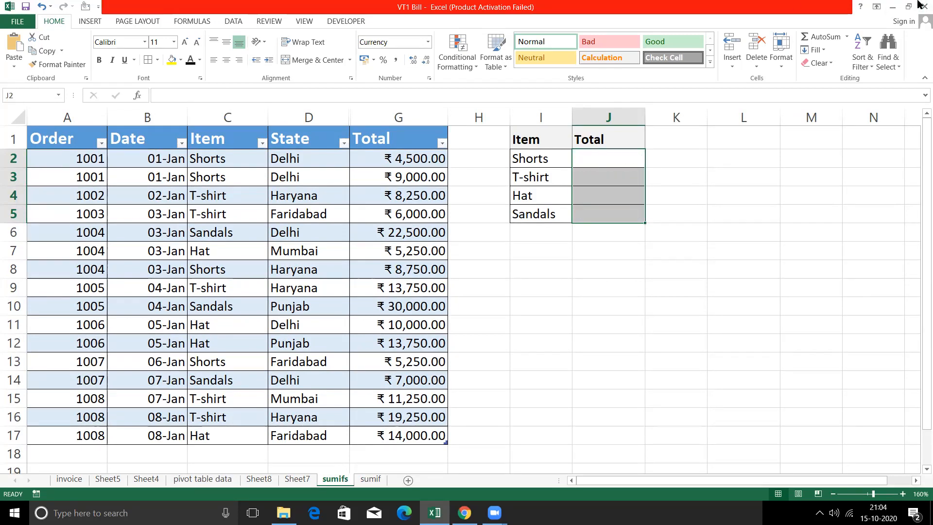
Begin a SUMIFS formula in cell J2 for Shorts, with the table's Total column, Table2[Total], as the sum range
left_click(590, 156)
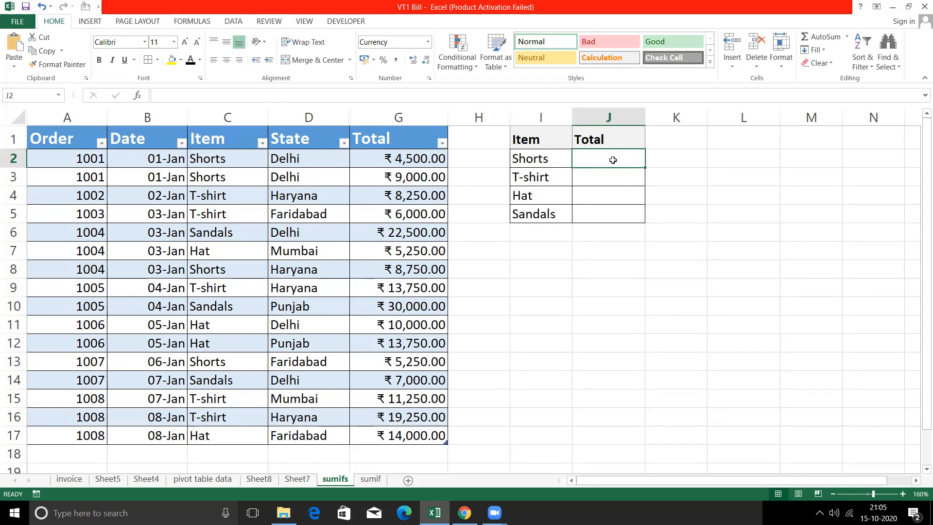
type("=sum")
key("Down")
key("Down")
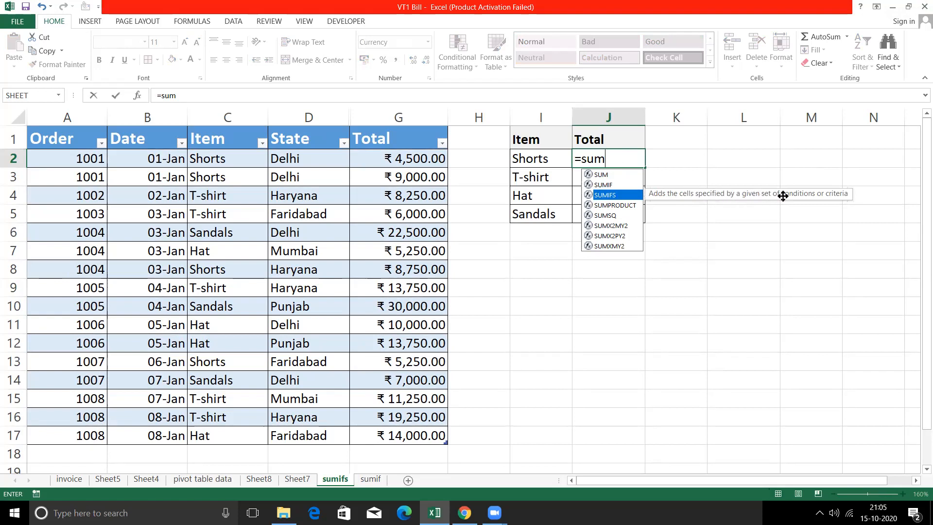
key("Tab")
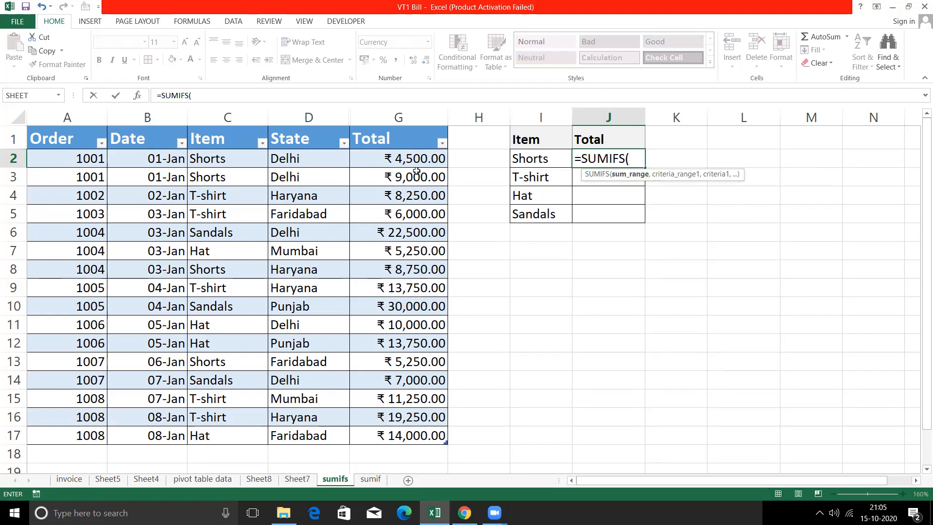
left_click_drag(391, 160, 384, 436)
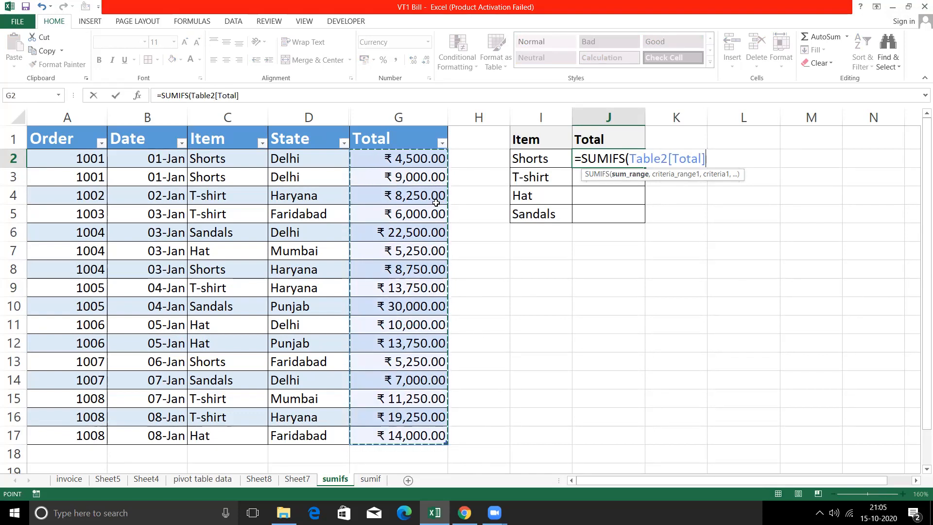
type(",")
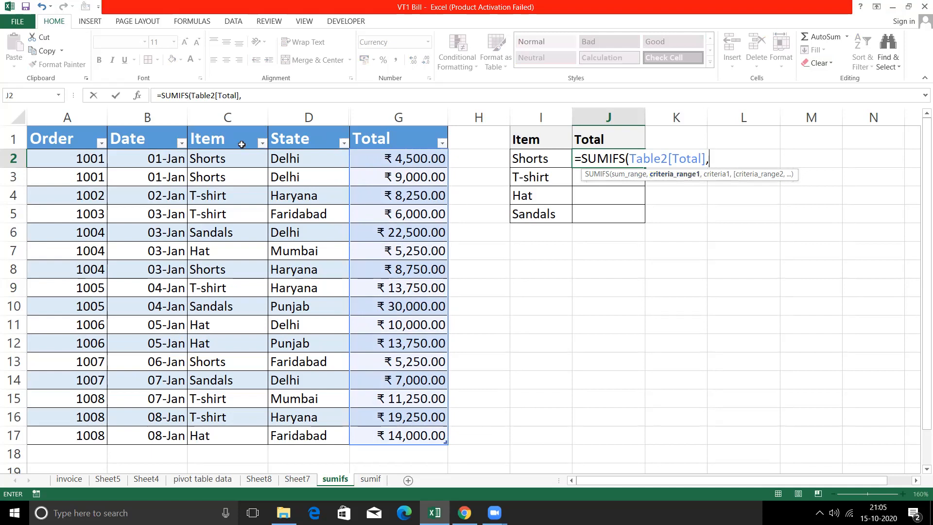
Complete the SUMIFS formula in J2 with Table2[Item] as the criteria range and I2 as the criterion
left_click_drag(243, 165, 221, 435)
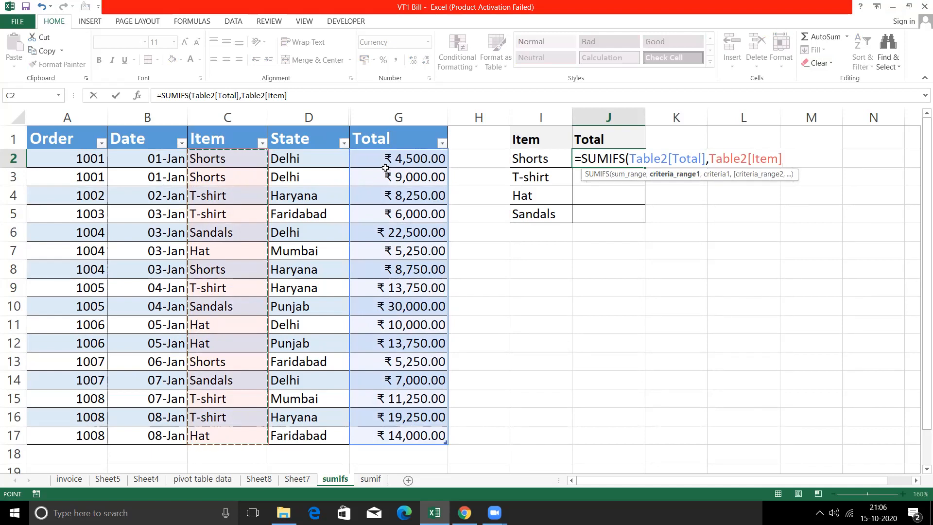
left_click(630, 175)
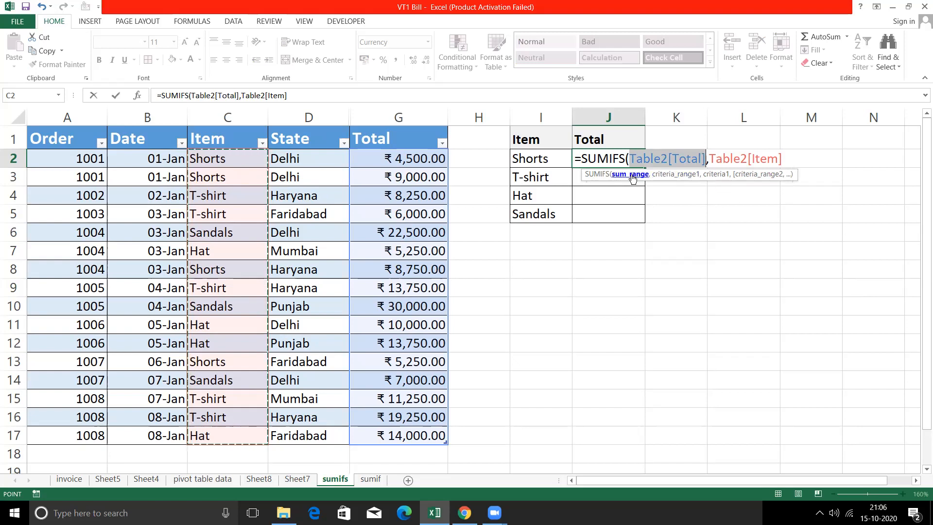
left_click(674, 177)
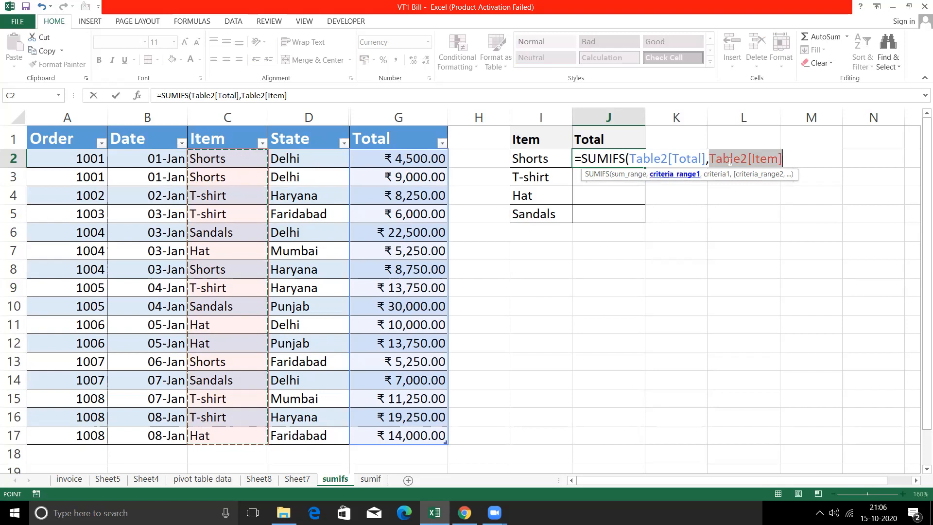
left_click(789, 159)
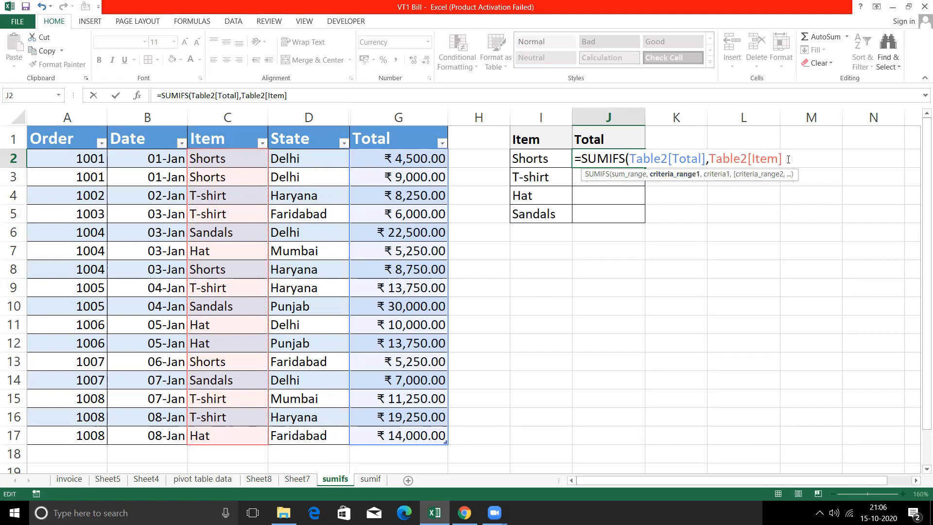
type(",")
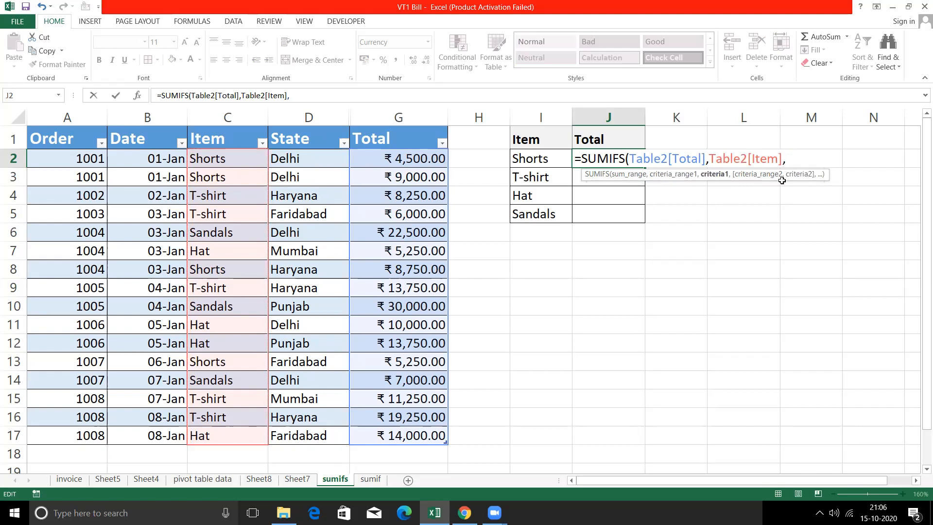
left_click(532, 160)
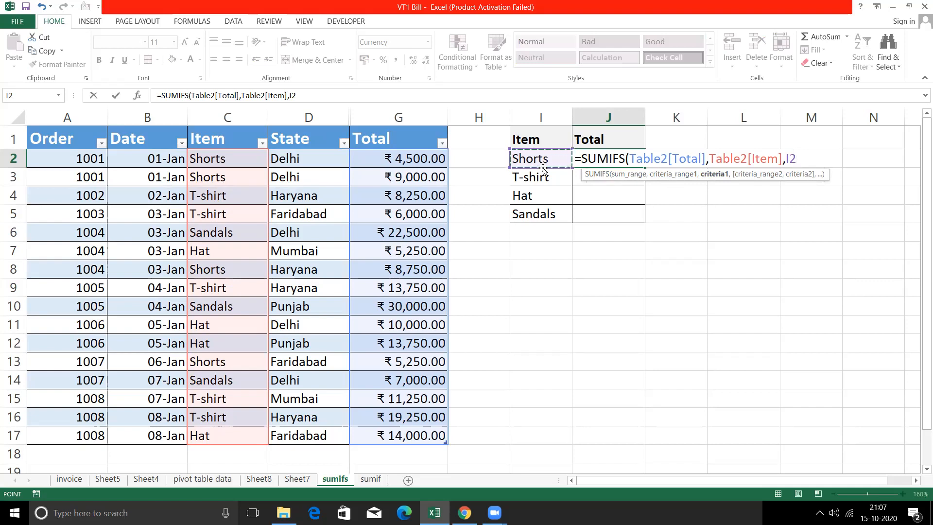
type(")")
key("Return")
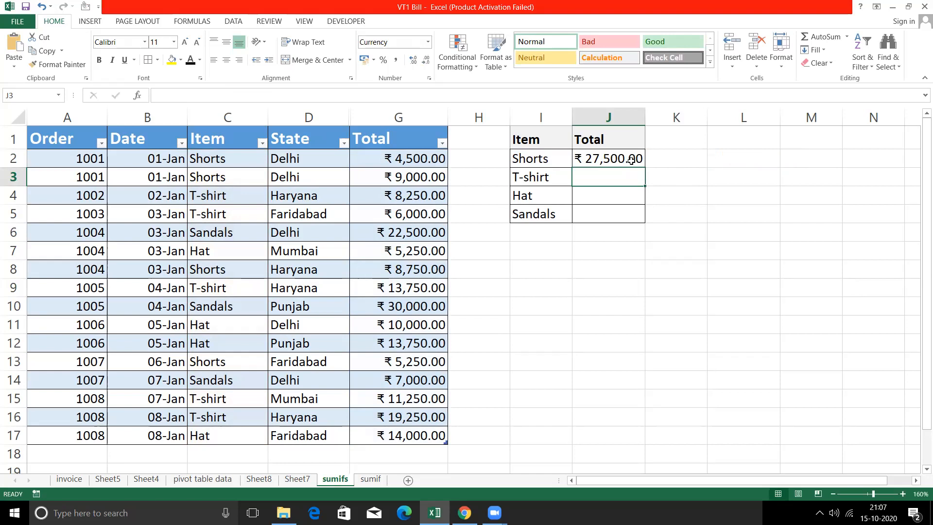
Apply the Neutral cell style to the Shorts entries in rows 2, 3, 8 and 13, columns A to G
left_click(23, 160)
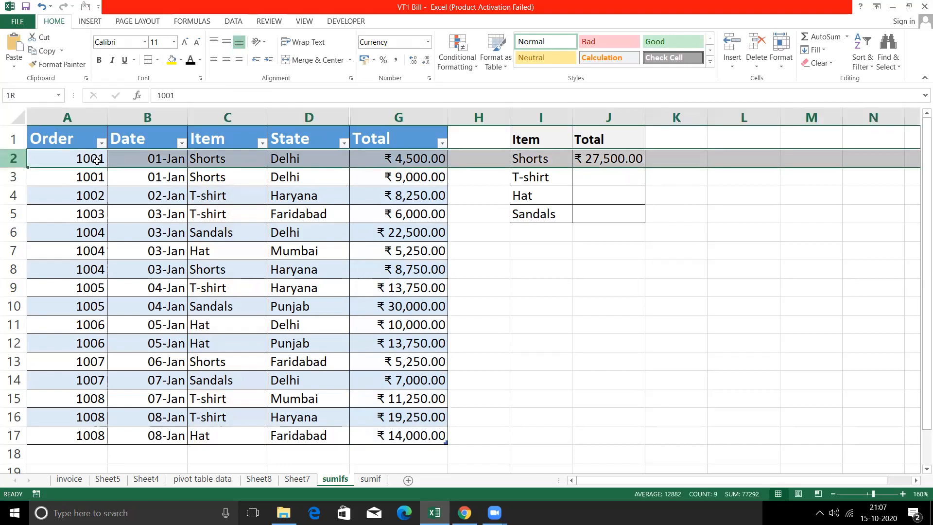
left_click_drag(189, 164, 397, 162)
left_click(559, 61)
left_click_drag(48, 181, 401, 172)
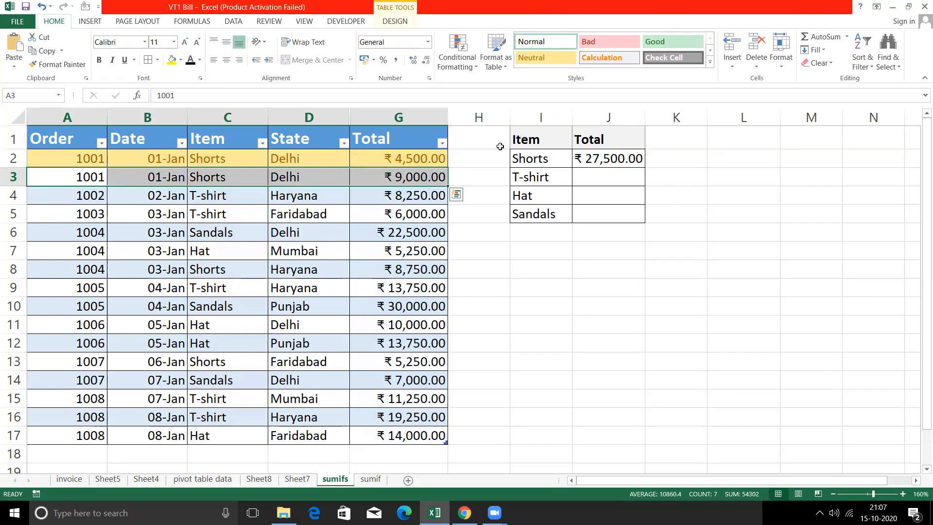
left_click(534, 55)
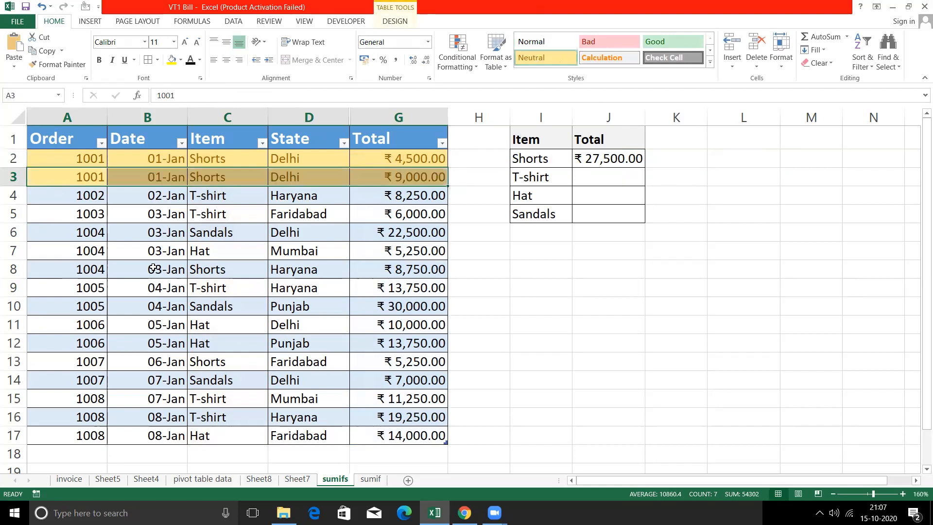
left_click_drag(68, 270, 401, 269)
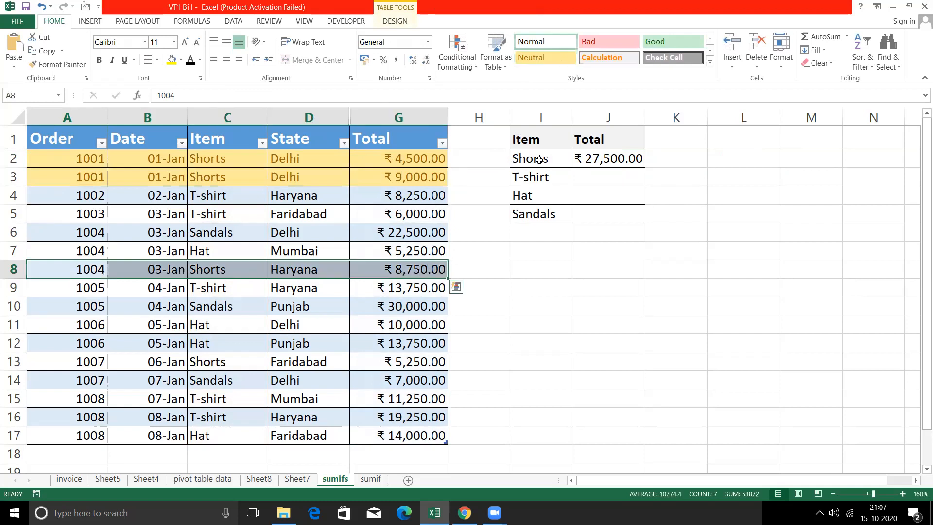
left_click(530, 59)
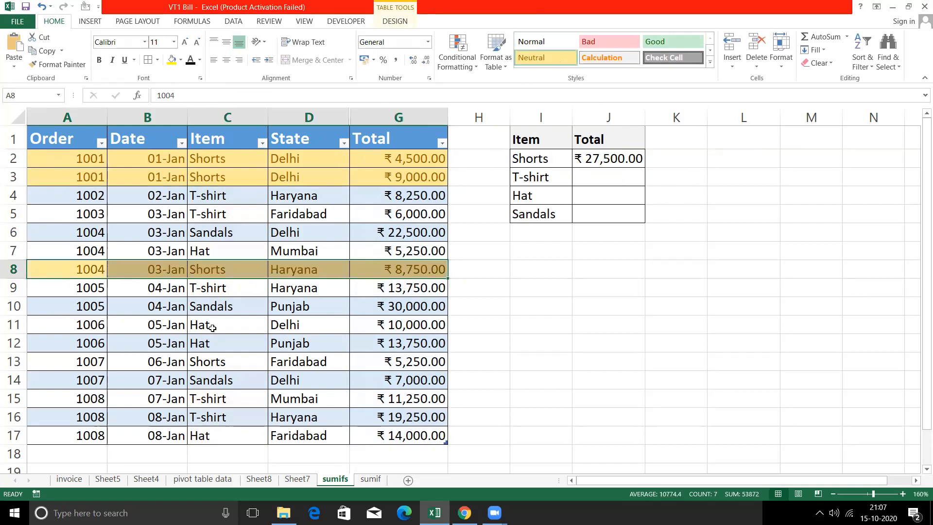
left_click_drag(54, 362, 410, 363)
left_click(539, 61)
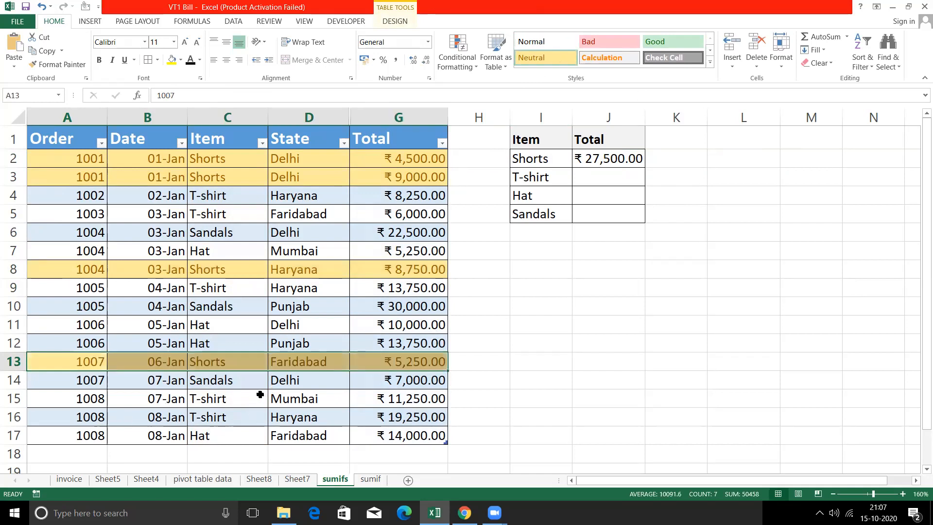
left_click(335, 401)
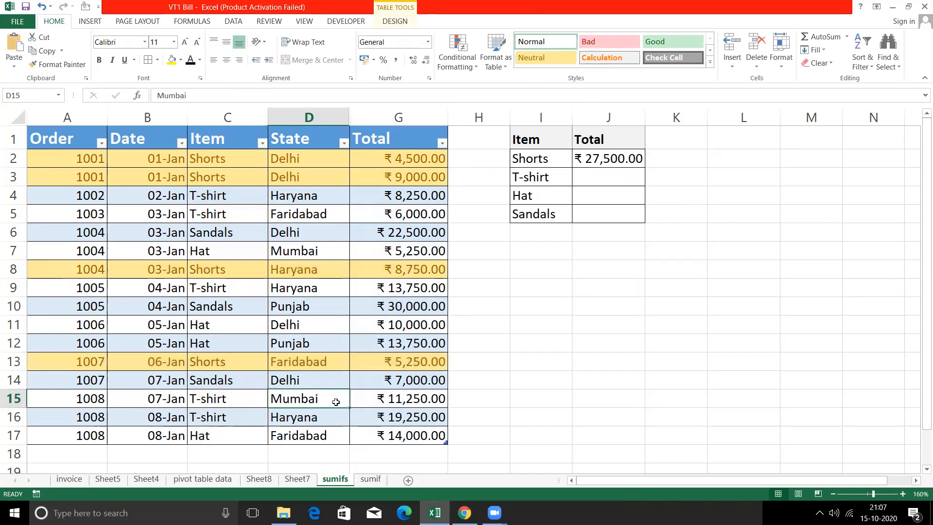
Enter a SUM formula in J8 adding the four Shorts totals from G2, G3, G8 and G13 as a check
left_click(601, 269)
type("=sum")
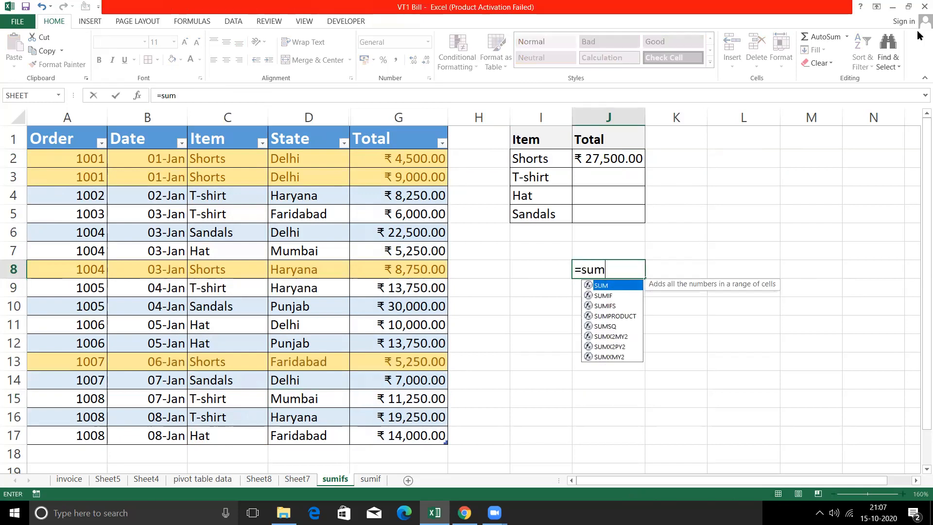
key("Tab")
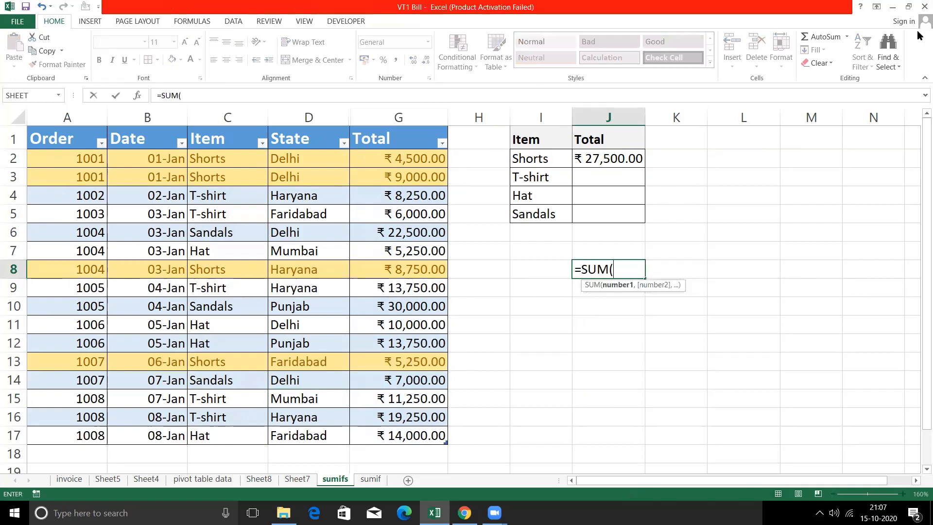
left_click(407, 159)
type(",")
left_click(402, 178)
type(",")
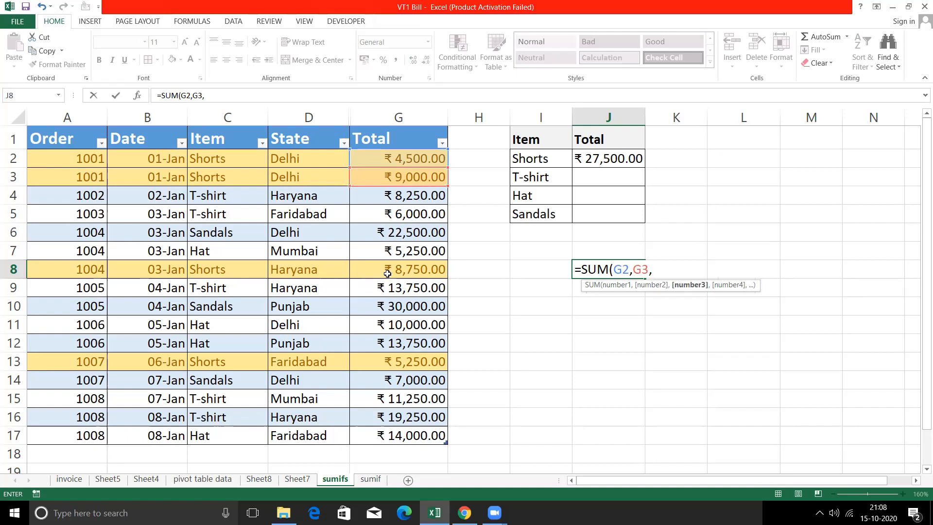
left_click(388, 274)
type(",")
left_click(389, 360)
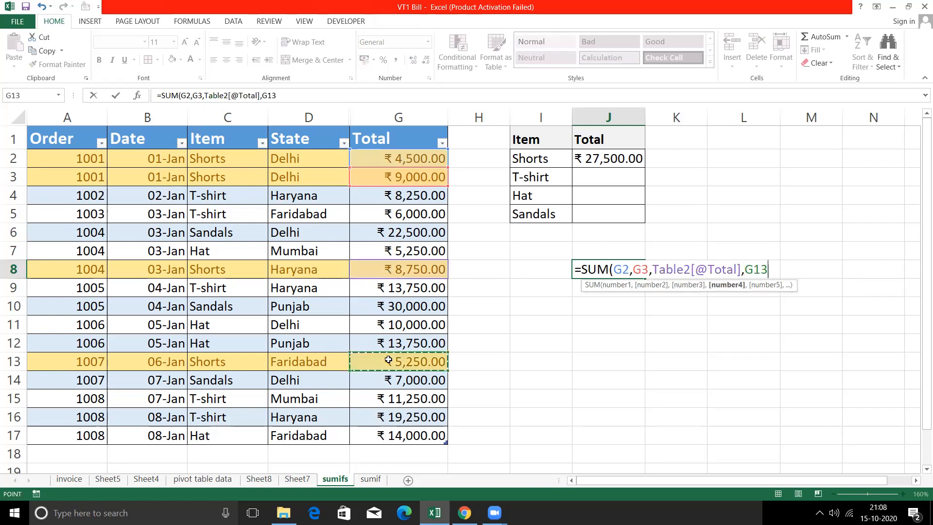
key("Return")
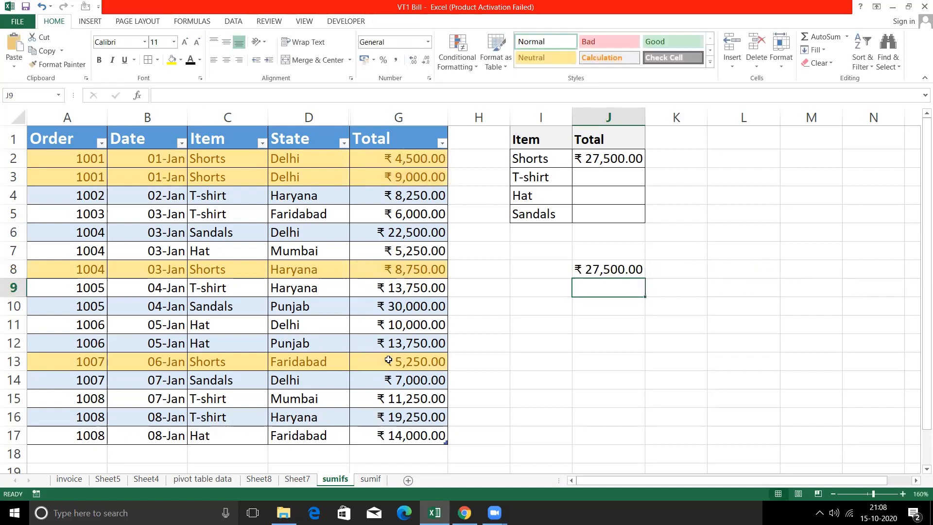
Delete the Shorts check sum from cell J8
left_click(601, 267)
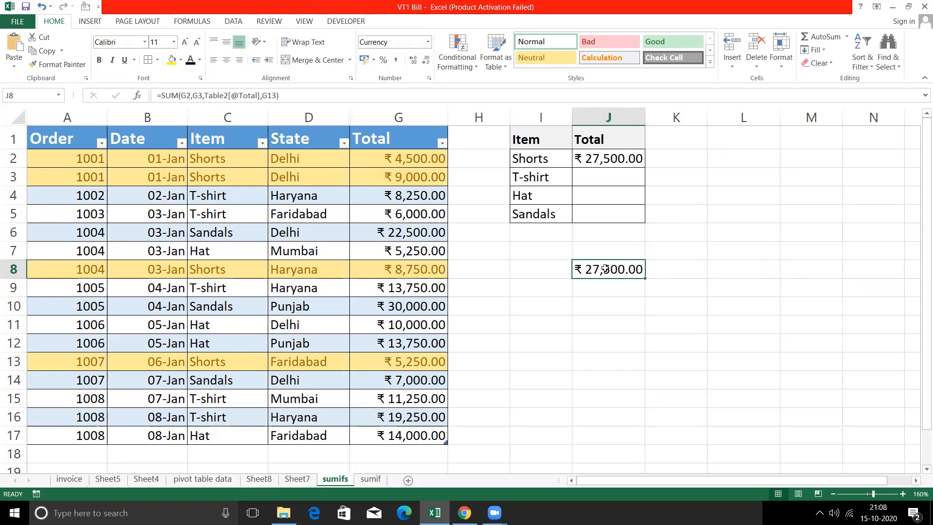
key("Delete")
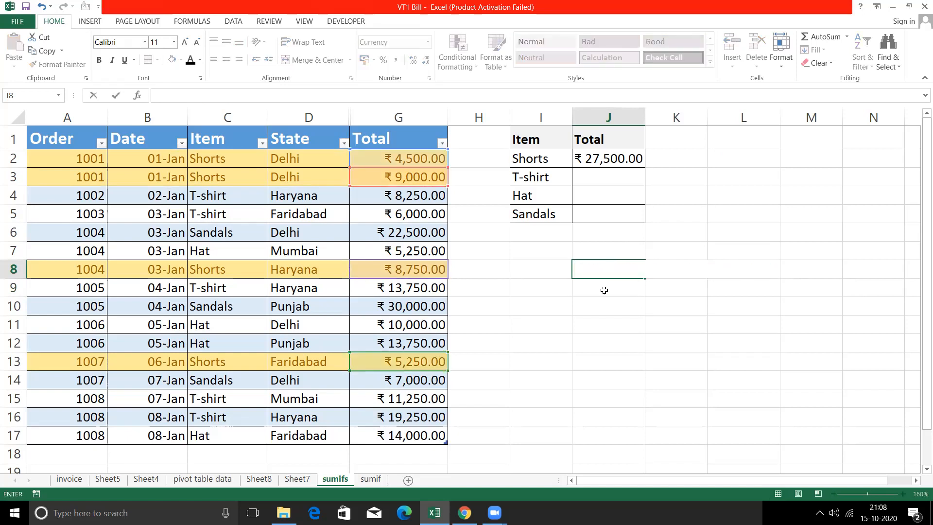
left_click(609, 308)
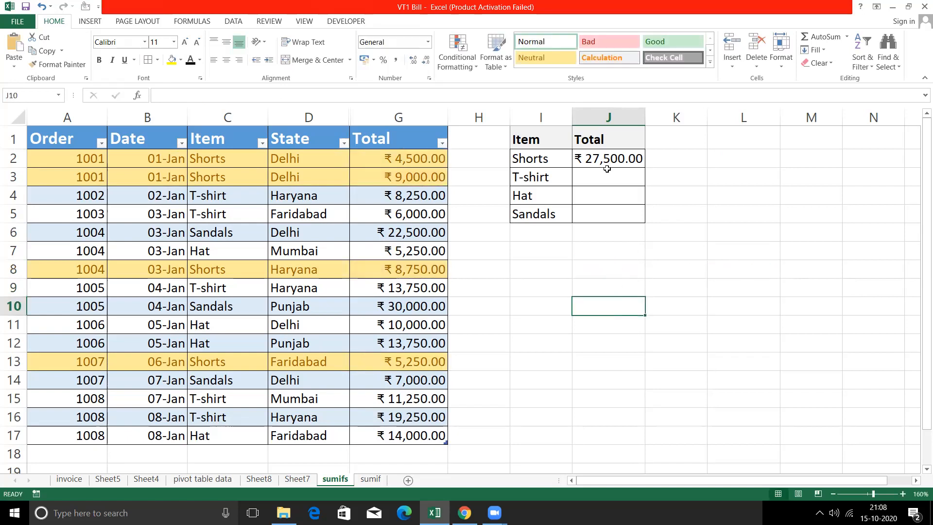
Begin a SUMIFS formula in cell J3 for T-shirt, with the table's Total column, Table2[Total], as the sum range
left_click(593, 180)
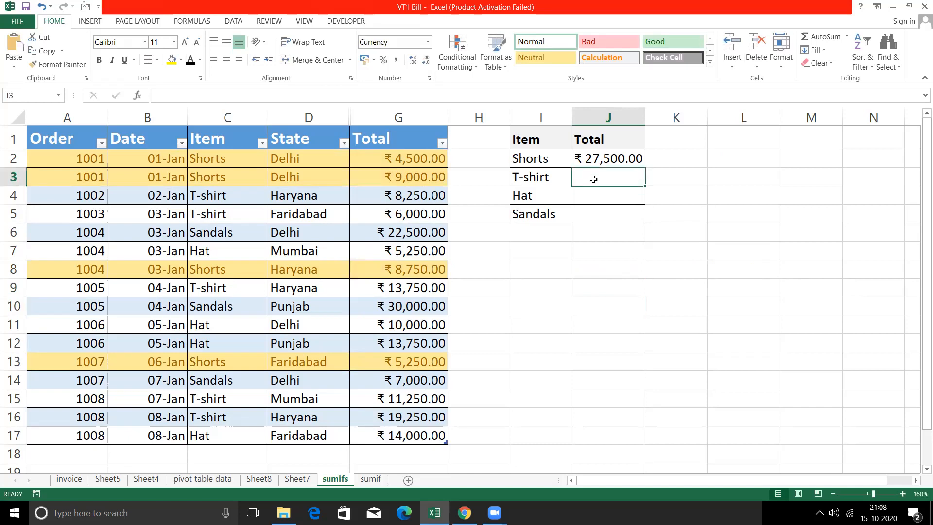
type("=")
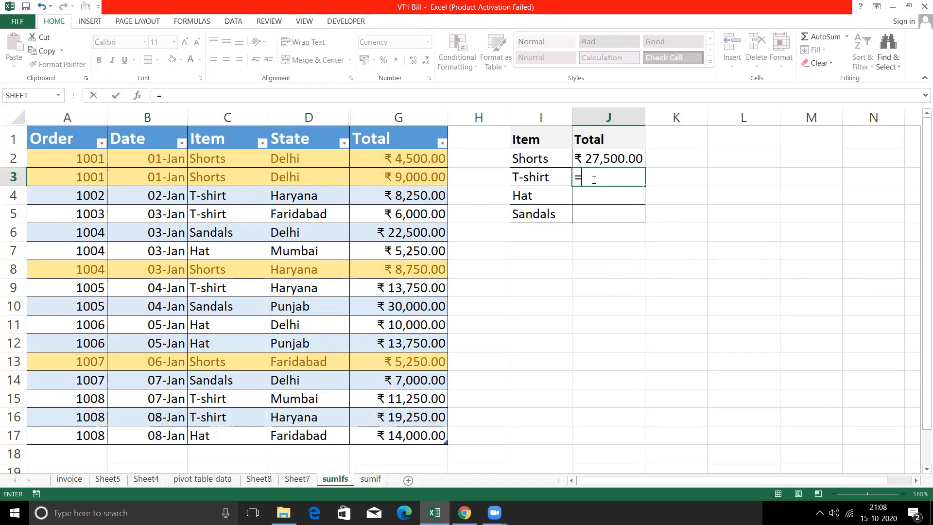
type("sum")
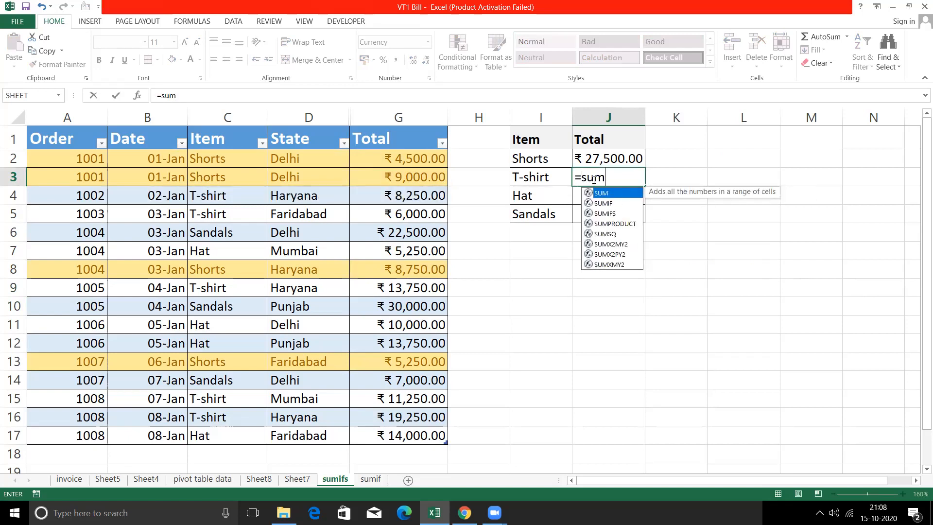
type("ifs")
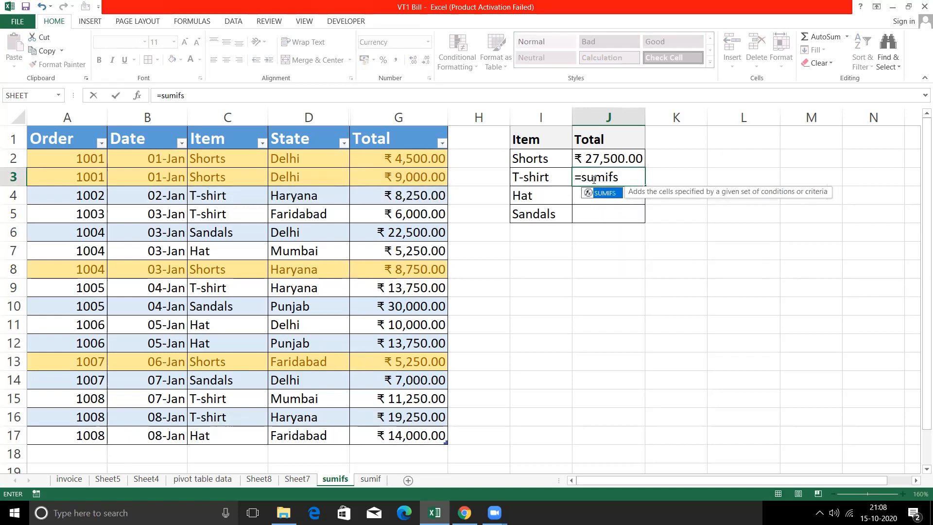
key("Tab")
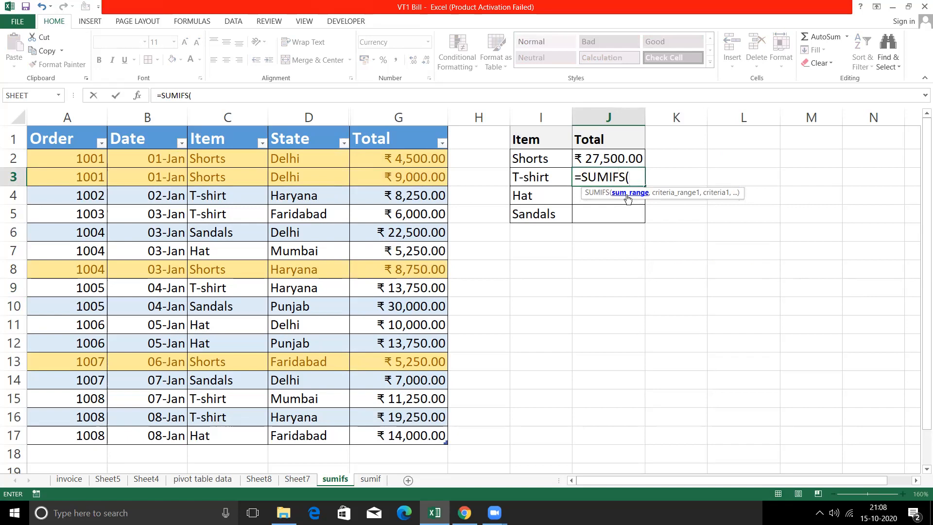
left_click_drag(398, 158, 402, 435)
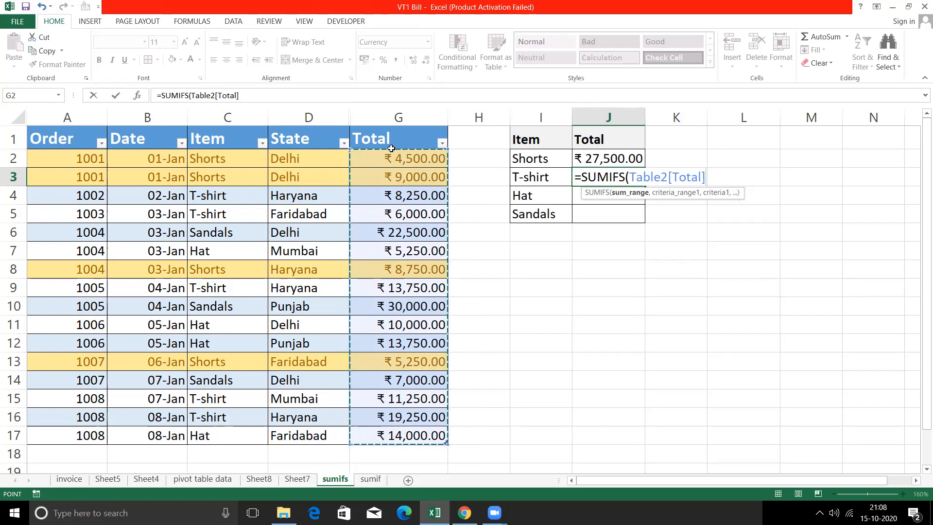
type(",")
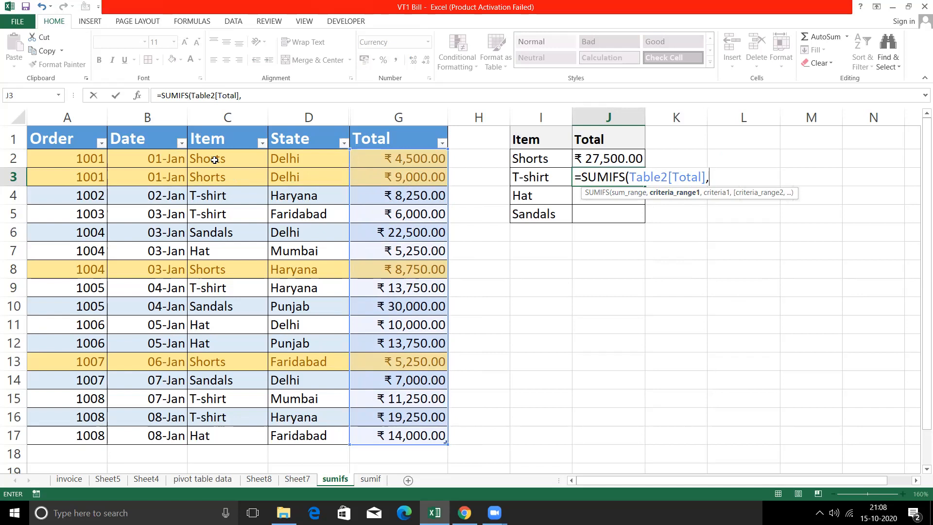
Complete the SUMIFS formula in J3 with Table2[Item] as the criteria range and I3 as the criterion
left_click_drag(214, 160, 209, 435)
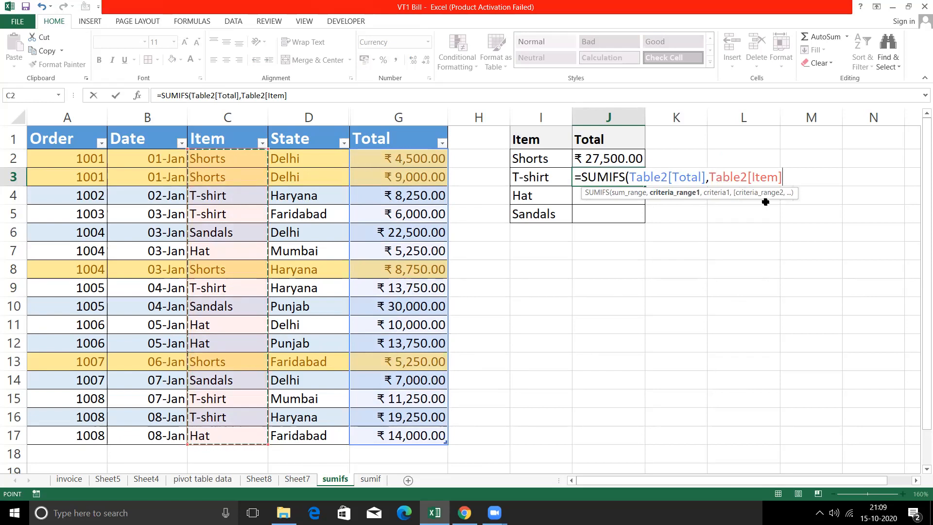
type(",")
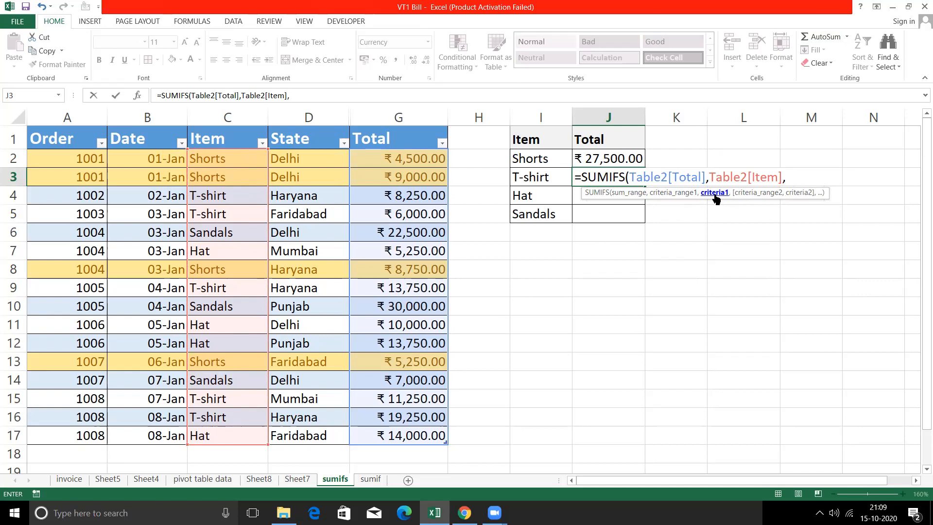
left_click(536, 179)
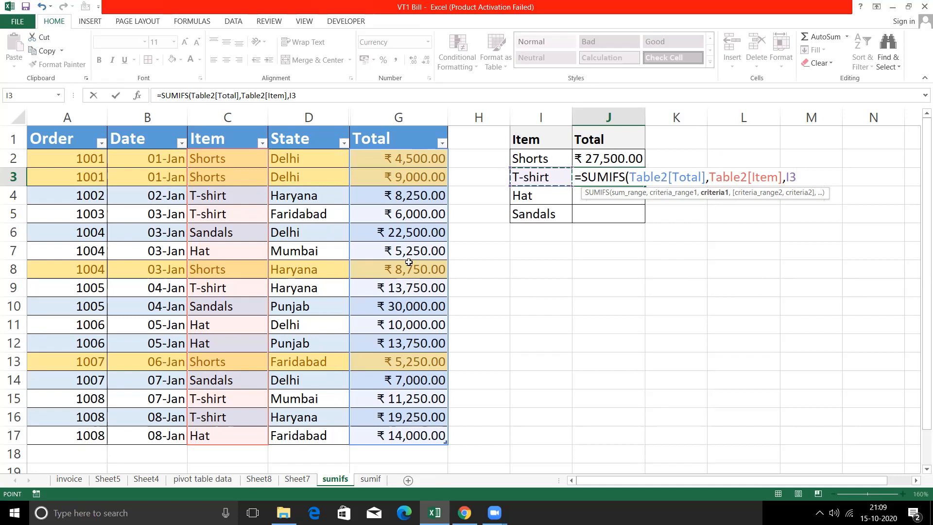
key("Return")
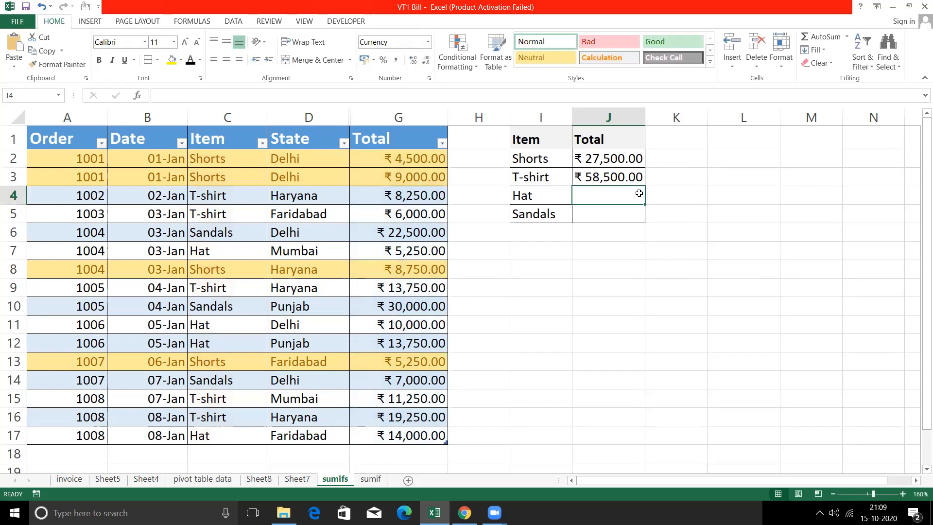
left_click(608, 178)
Enter a SUM formula in J7 adding the T-shirt totals from G4, G5, G9, G15 and G16 as a check
left_click(603, 252)
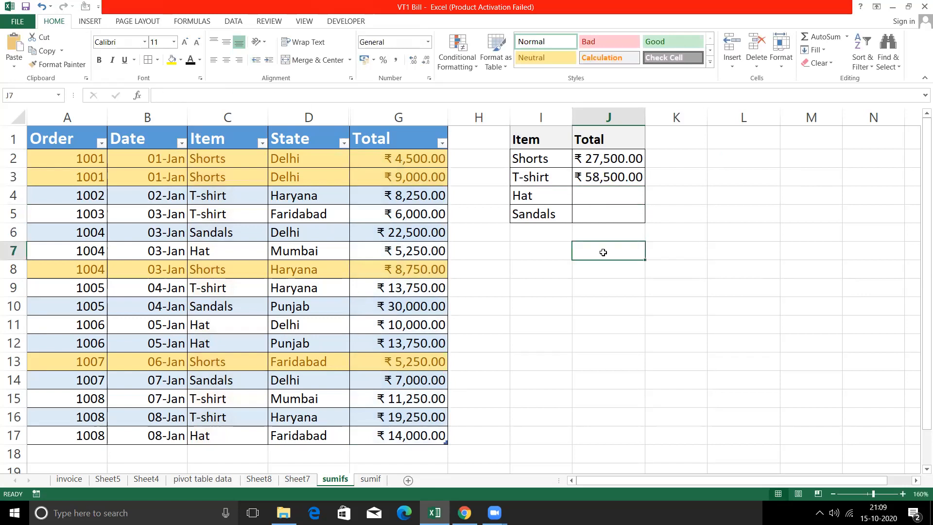
type("=sum(")
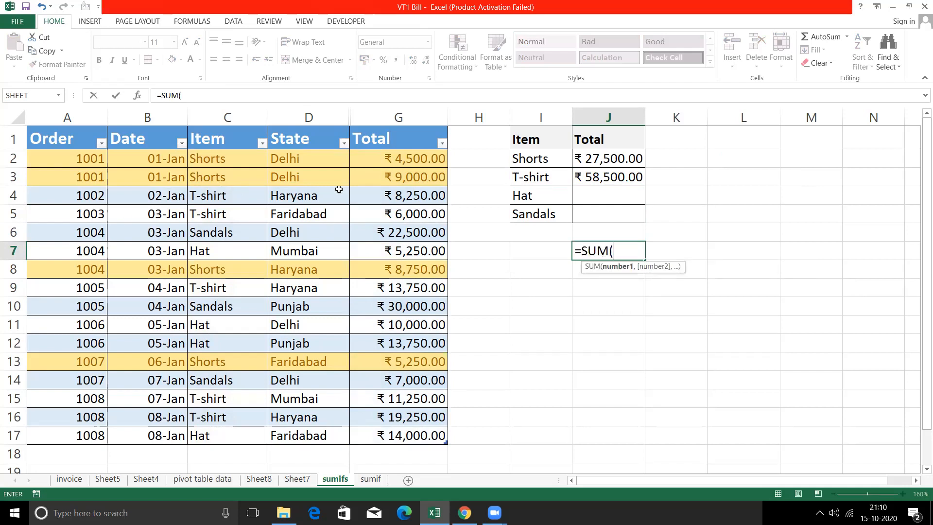
left_click(399, 194)
type(",")
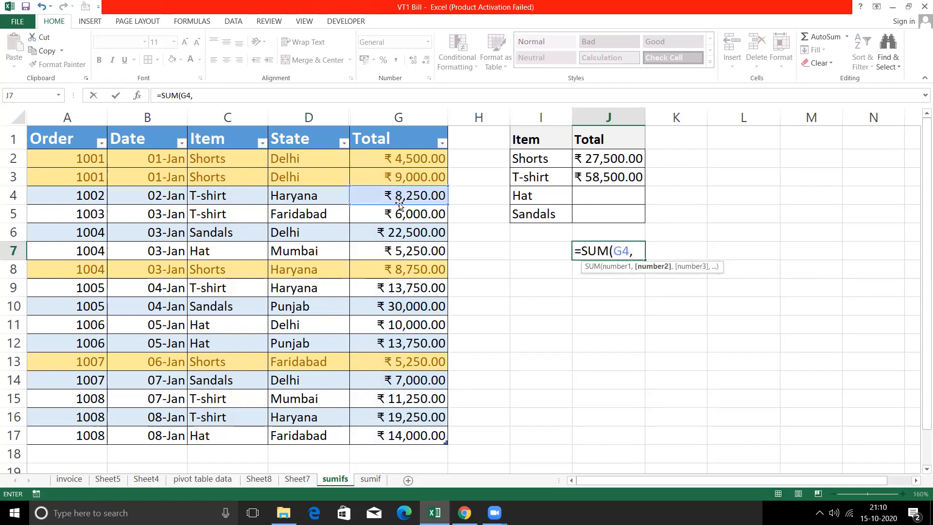
left_click(399, 212)
type(",")
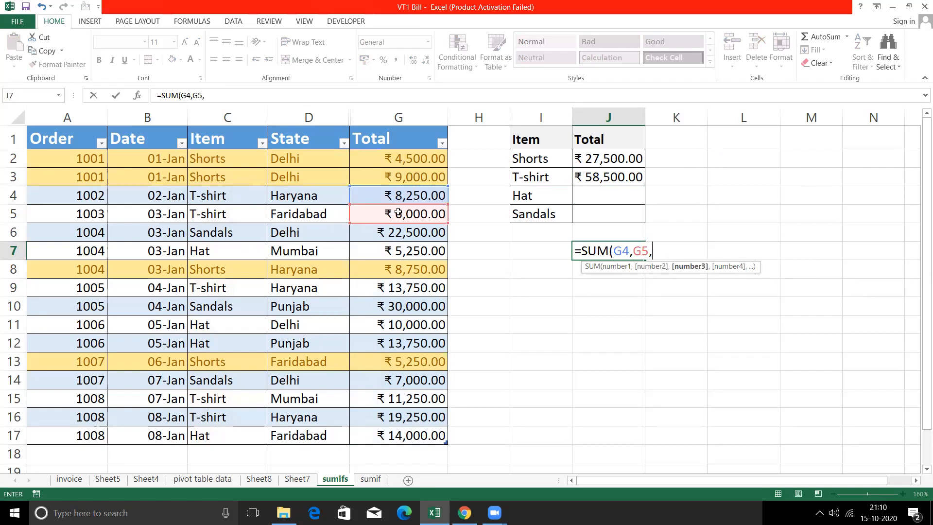
left_click(383, 289)
type(",")
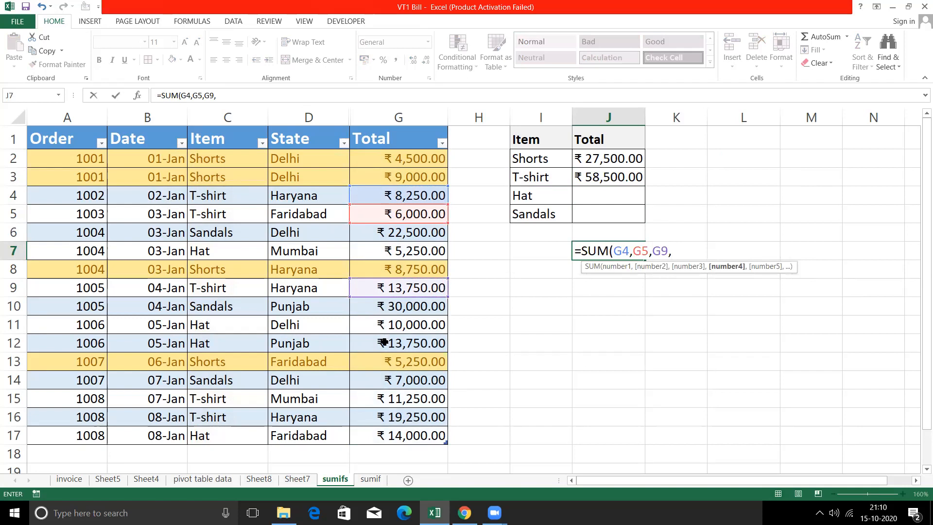
left_click(381, 397)
type(",")
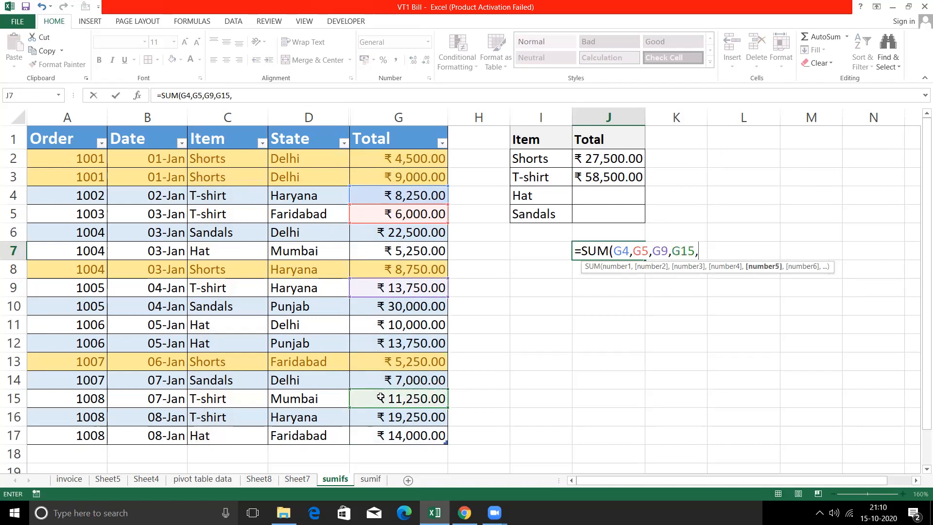
left_click(375, 416)
key("ctrl+Return")
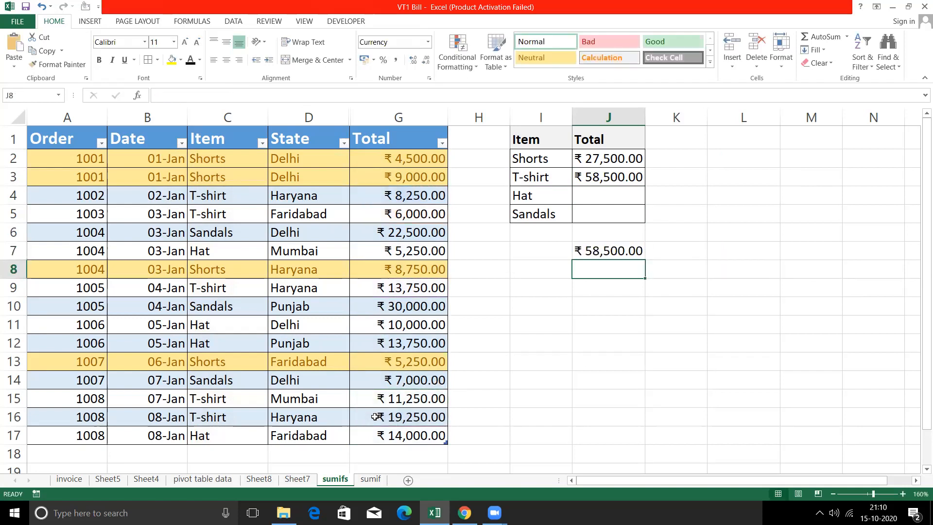
Delete the T-shirt check sum from cell J7
left_click(598, 252)
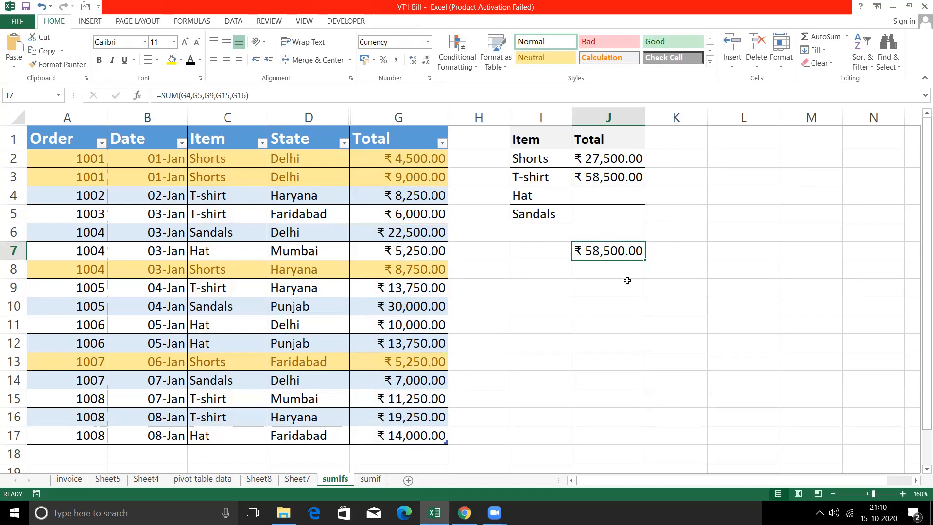
left_click(628, 275)
left_click(597, 254)
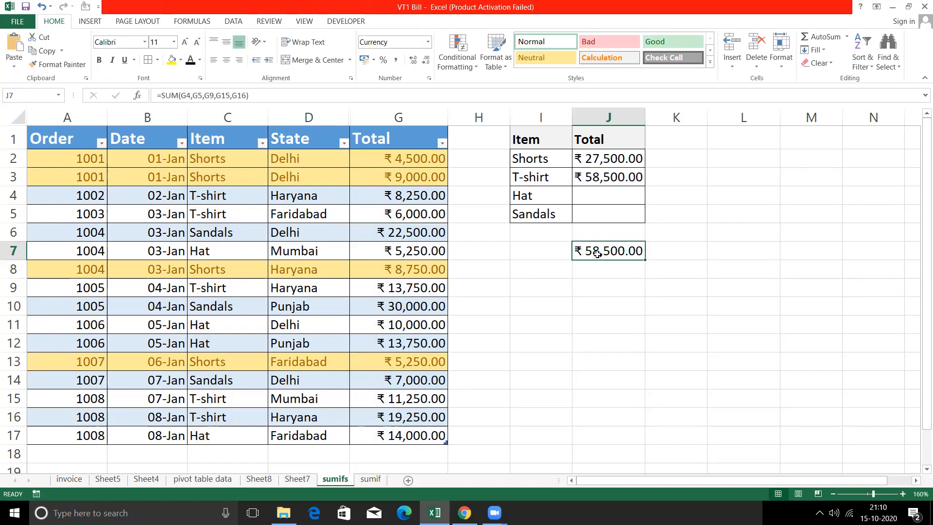
key("F2")
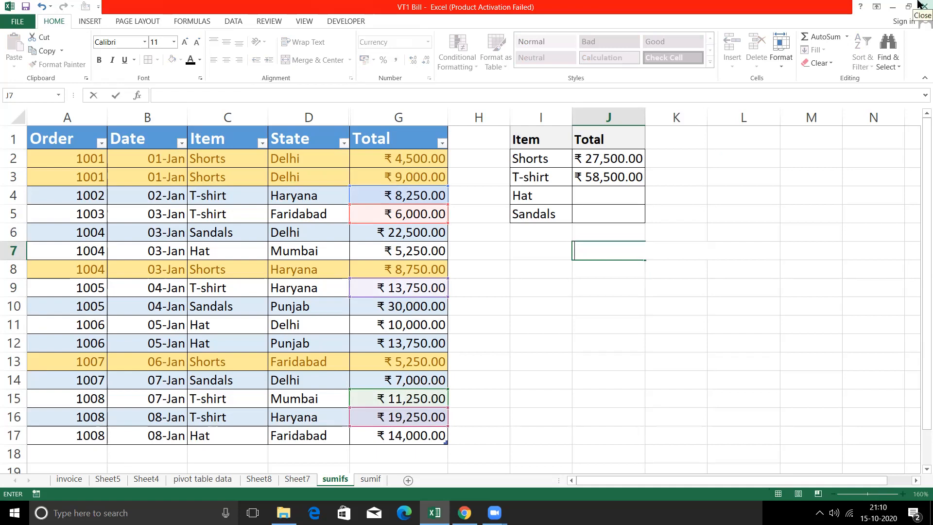
left_click_drag(700, 207, 713, 206)
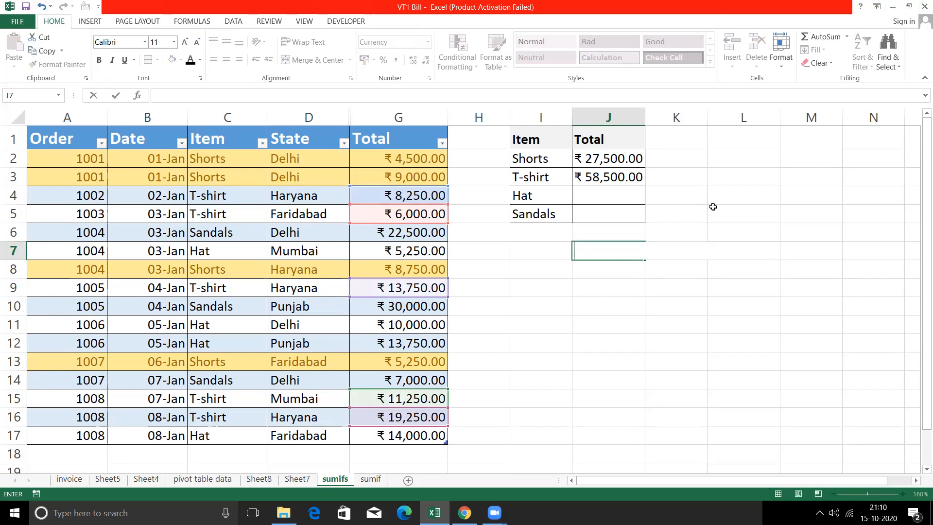
left_click(672, 266)
Review the items in I3:I5 and compare the SUMIFS formulas in J2 and J3
left_click(591, 163)
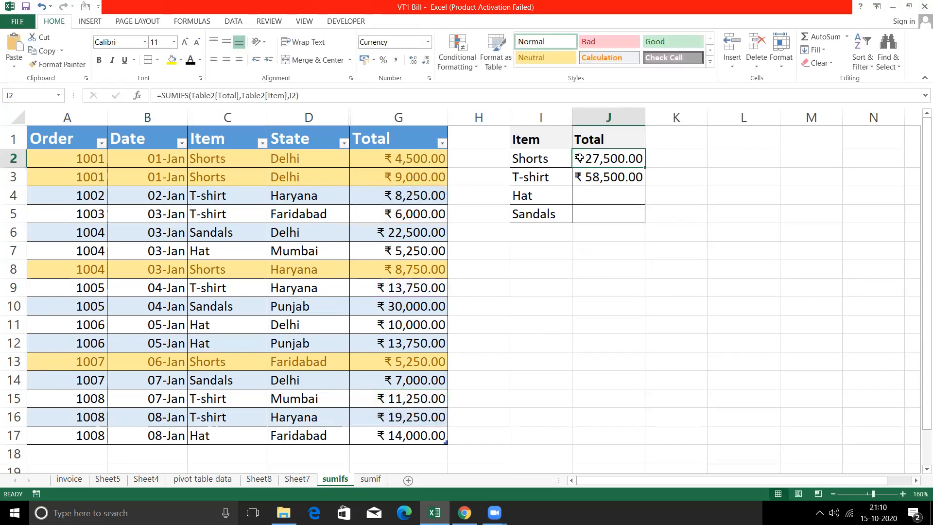
left_click(537, 183)
left_click(534, 197)
left_click(532, 214)
left_click(532, 239)
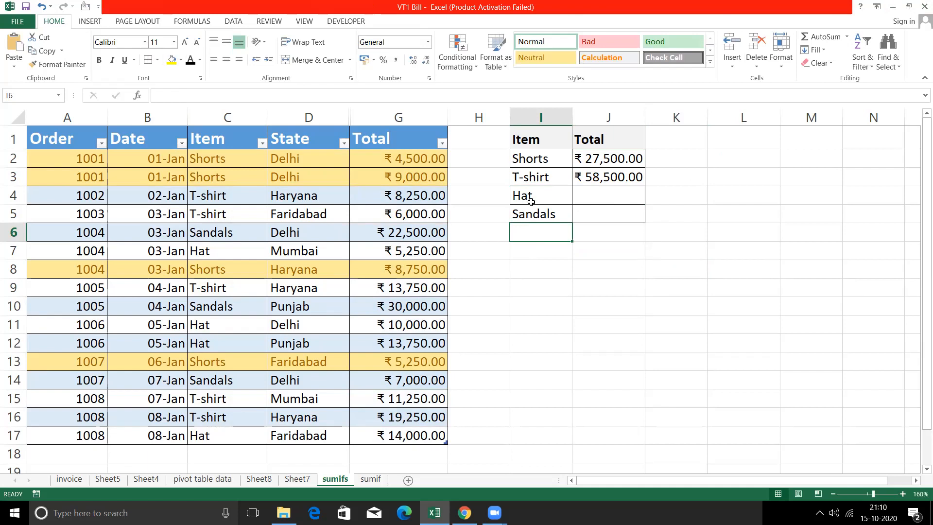
left_click(601, 197)
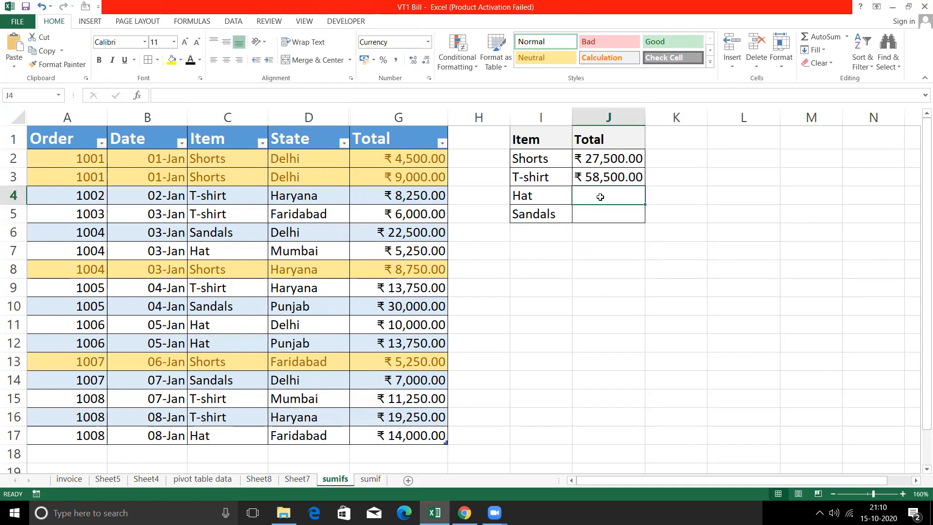
left_click(595, 160)
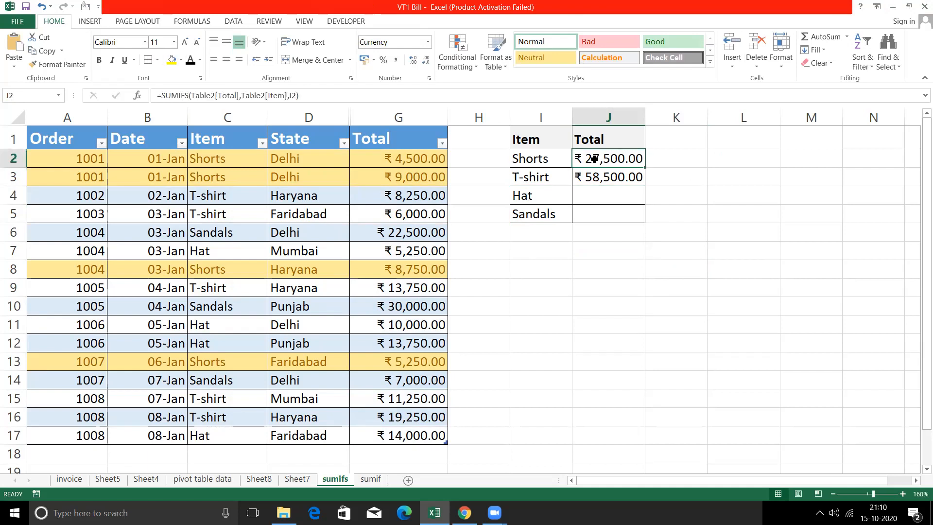
left_click(632, 178)
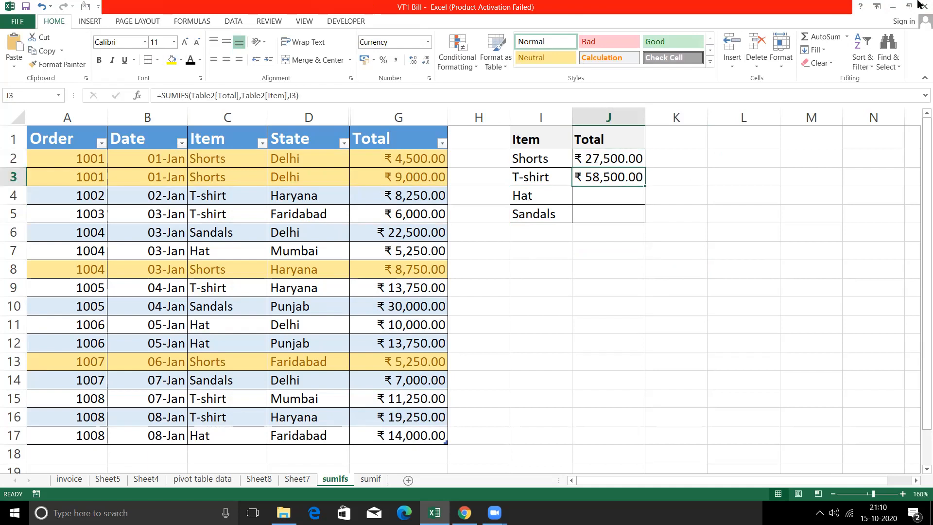
Clear the T-shirt total in J3 and fill the SUMIFS formula from J2 down through J5
key("Delete")
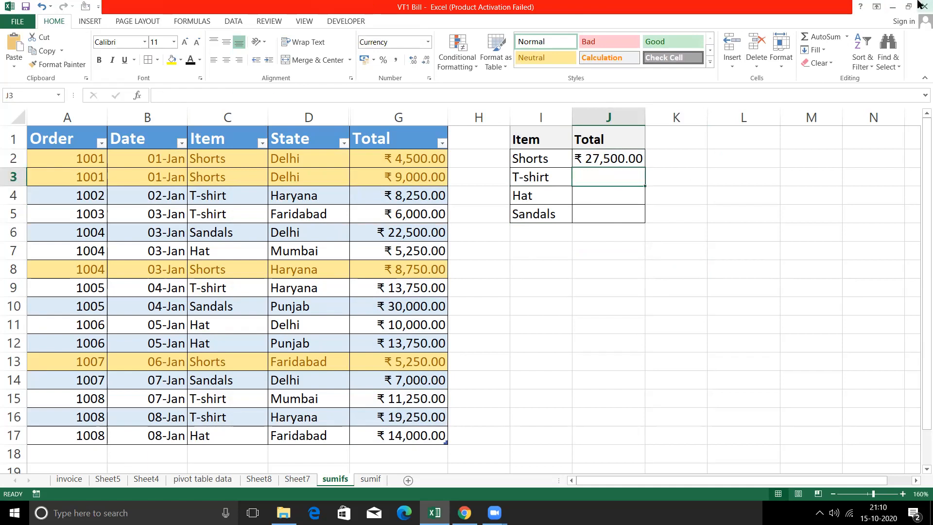
left_click(596, 159)
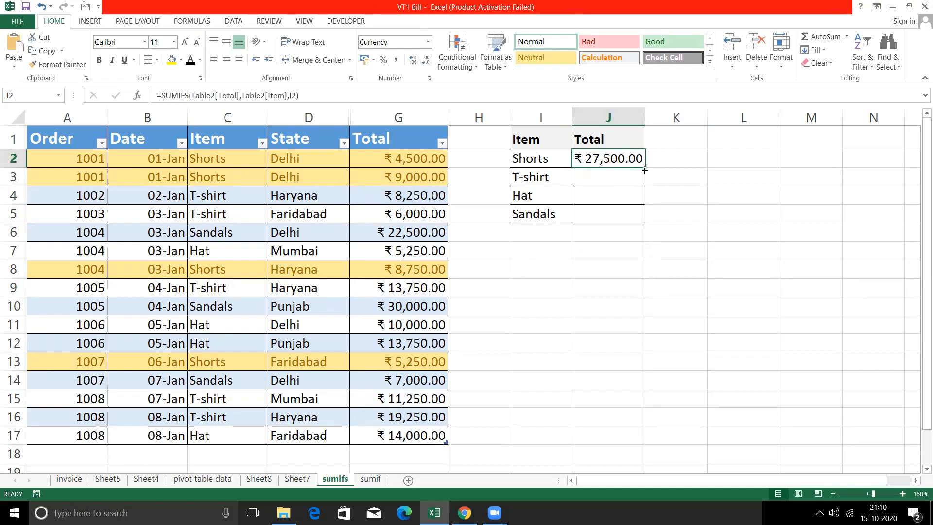
left_click_drag(645, 169, 641, 225)
left_click(717, 208)
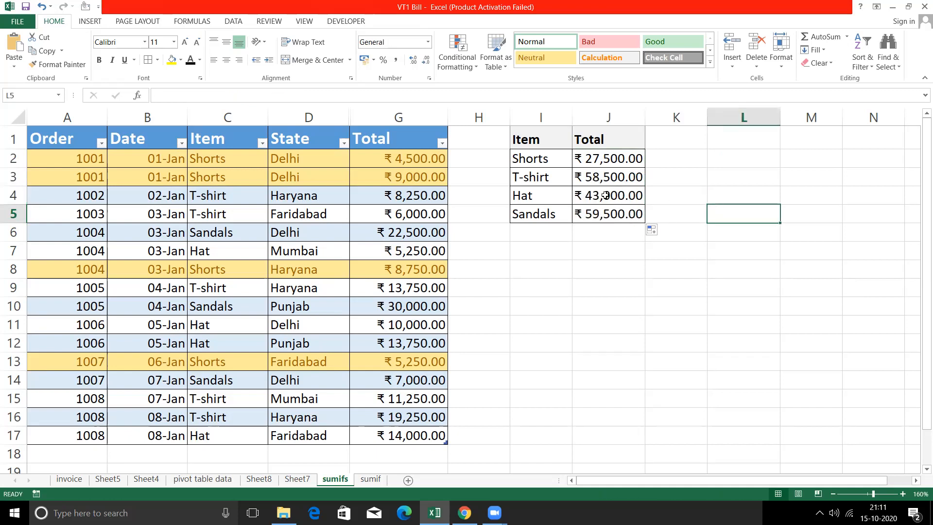
Review the items in I2:I5 and inspect the SUMIFS formulas in J2 and J4
left_click(591, 159)
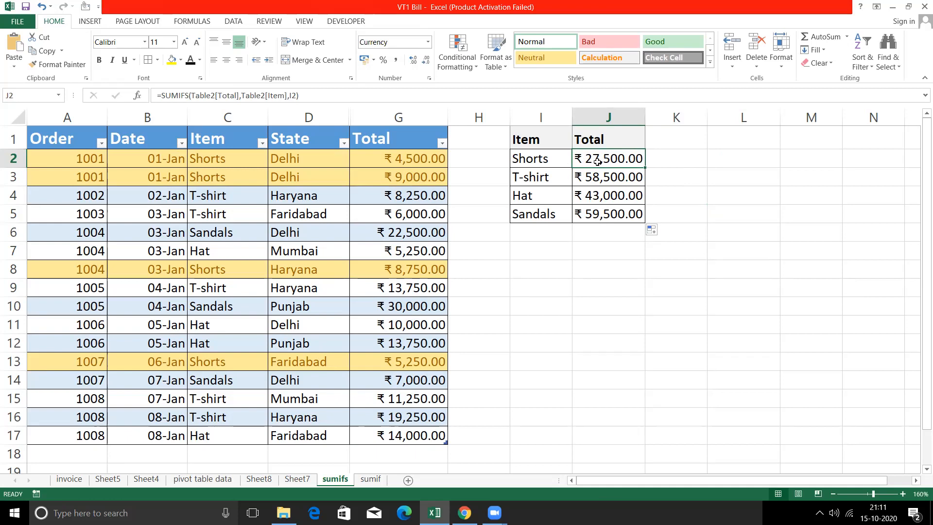
left_click(523, 163)
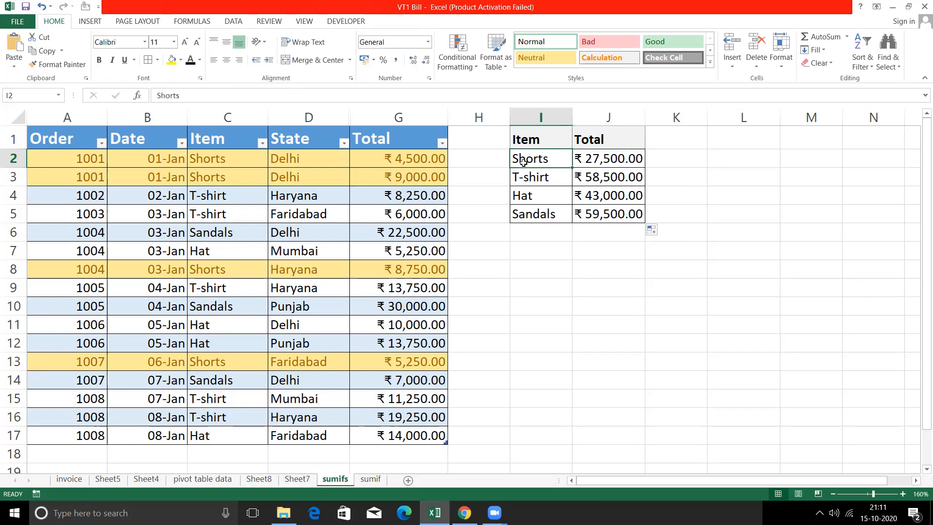
left_click(524, 177)
left_click(525, 195)
left_click(531, 214)
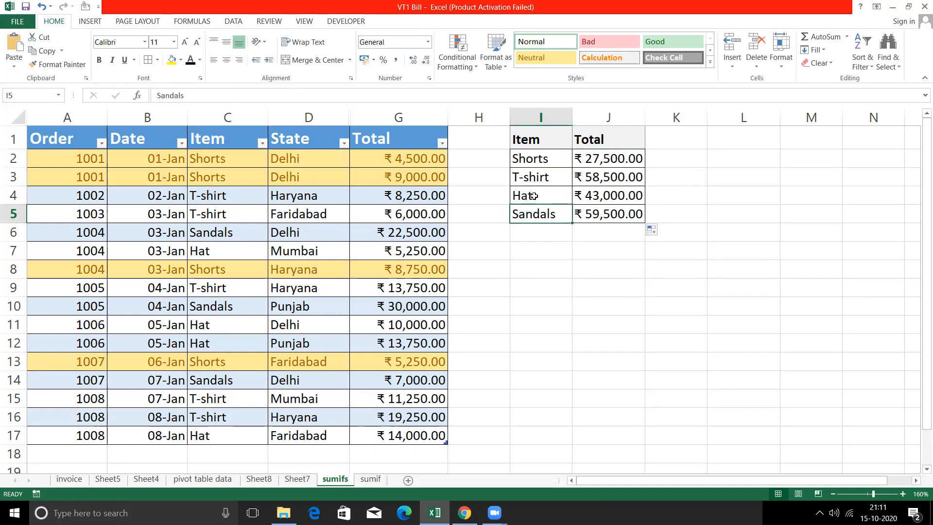
left_click(533, 196)
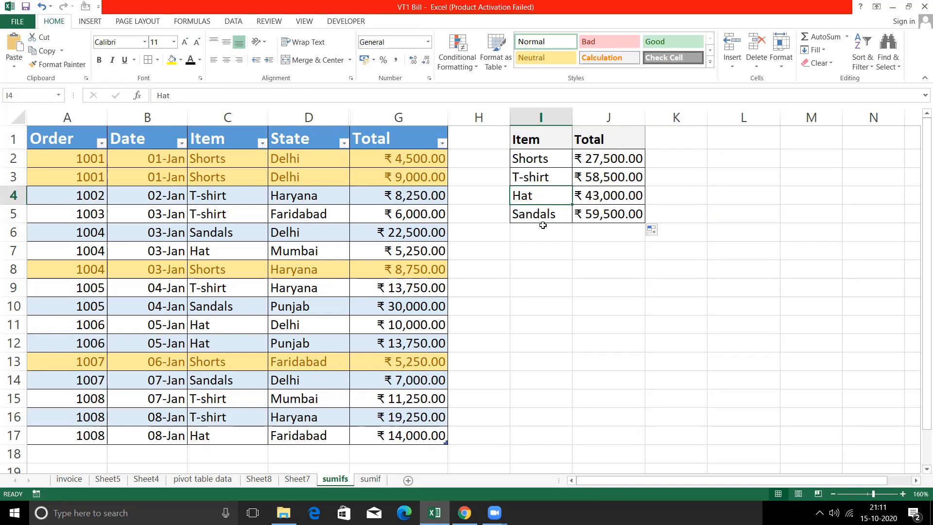
left_click(588, 197)
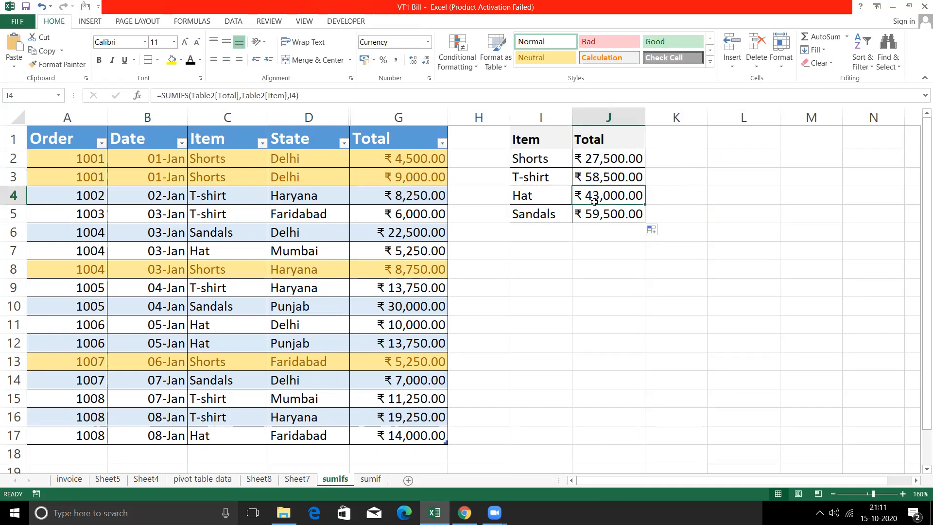
Enter a SUM formula in I8 adding the Hat totals from G7, G11, G12 and G17 as a check
left_click(548, 269)
type("=SUM(")
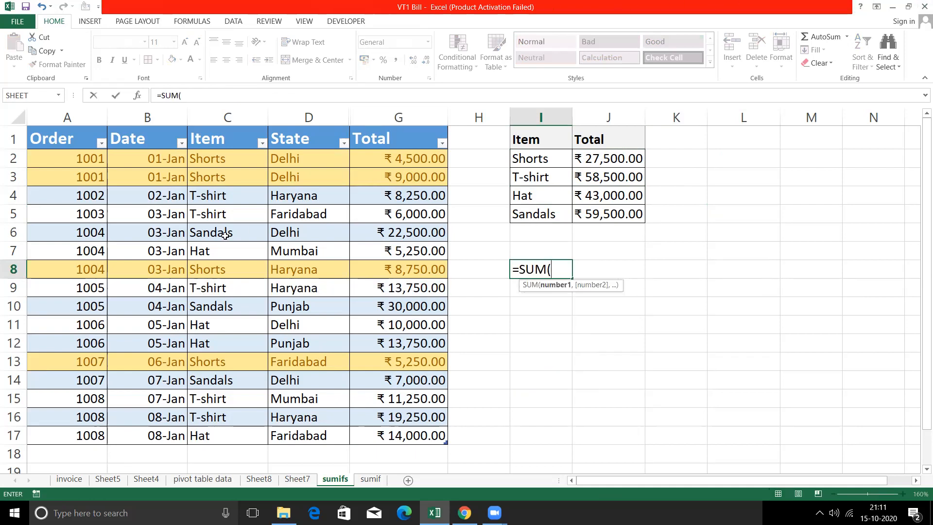
left_click(386, 250)
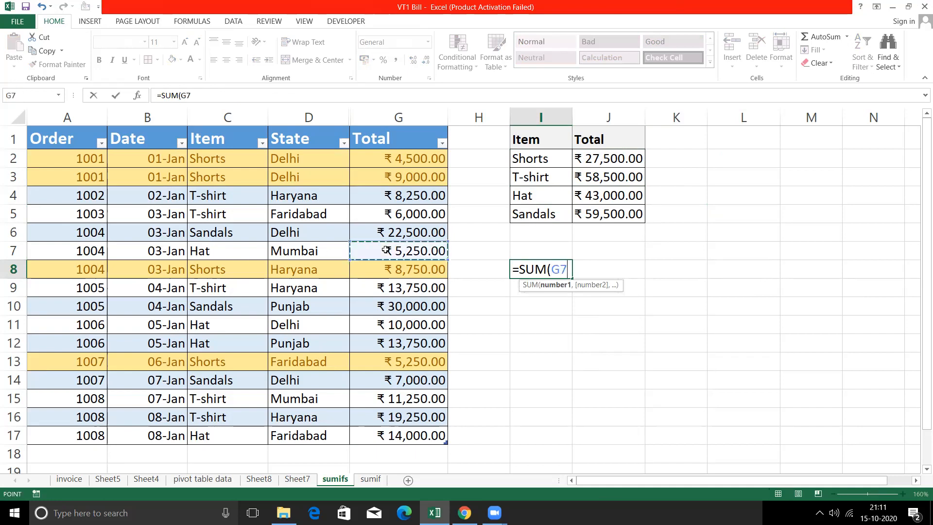
type(",")
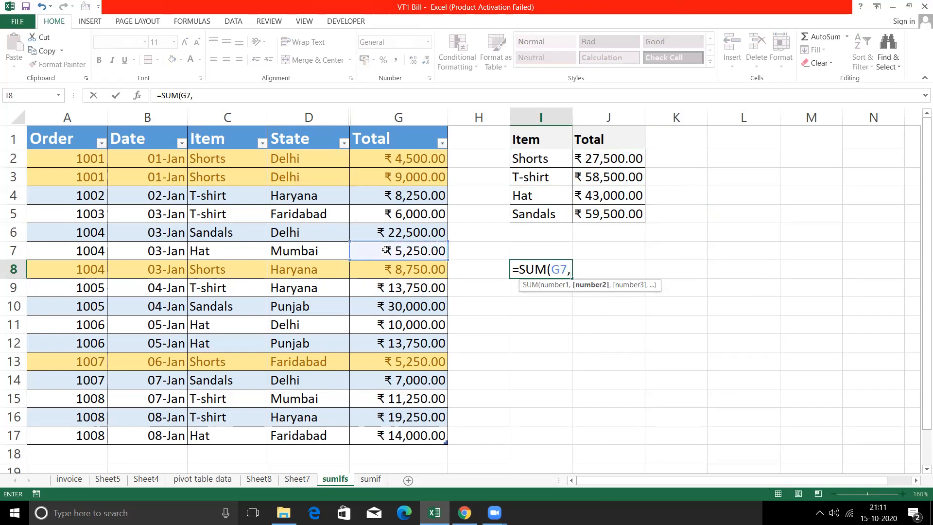
left_click(376, 326)
type(",")
left_click(391, 345)
type(",")
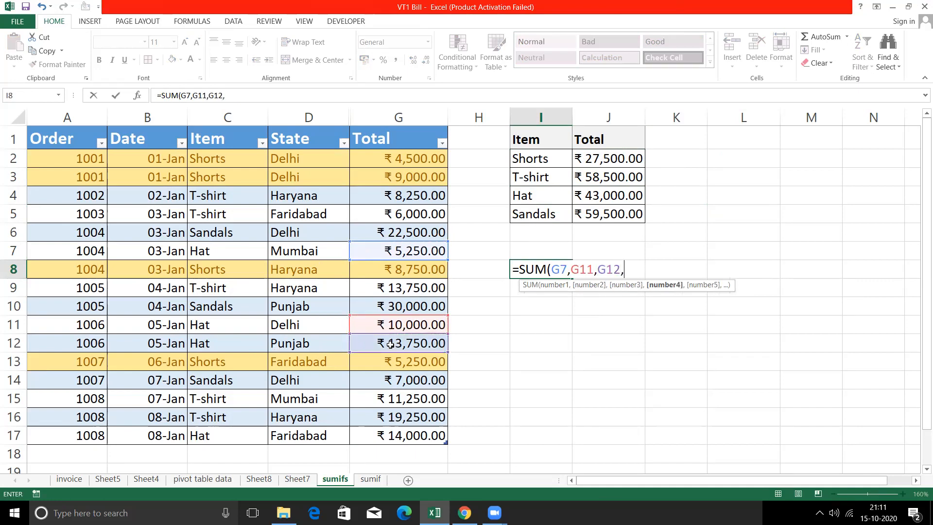
left_click(386, 435)
key("Return")
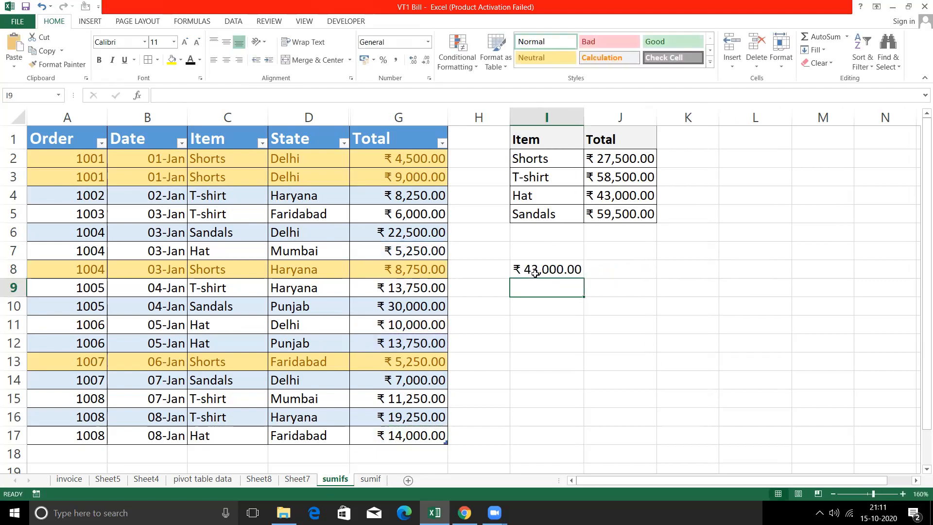
Compare the Hat SUMIFS total in J4 with the manual check sum in I8
left_click(641, 197)
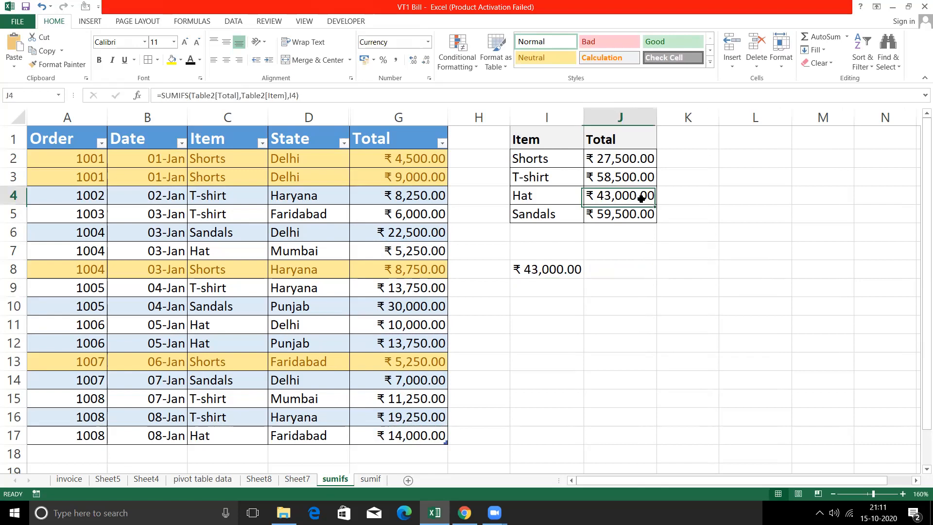
left_click(550, 273)
left_click(610, 197)
left_click(542, 269)
left_click(610, 199)
left_click(537, 273)
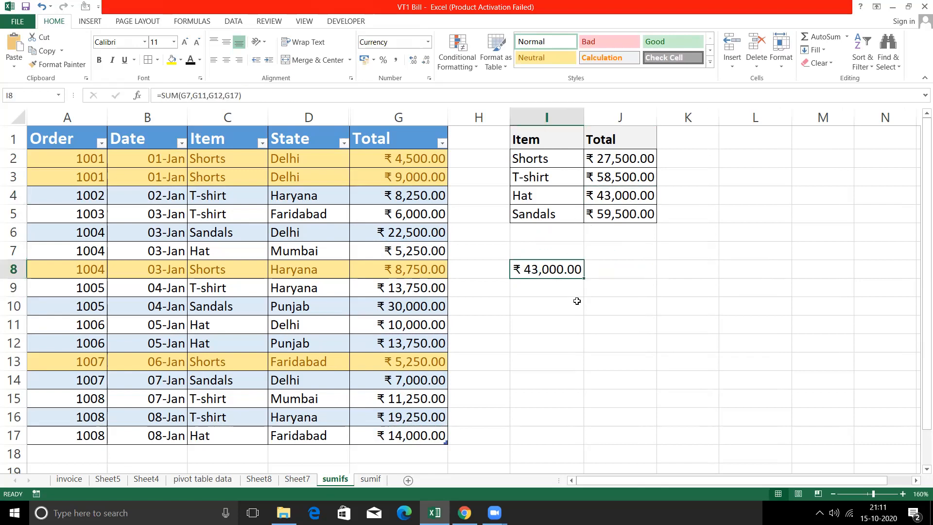